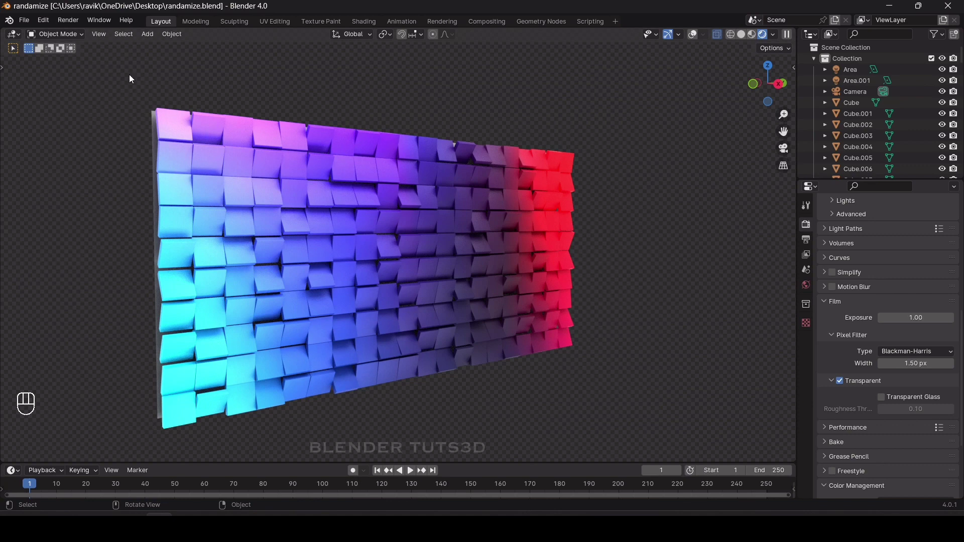
Create a new General file and delete the default camera and light, keeping only the cube.
left_click(23, 25)
mouse_move(30, 31)
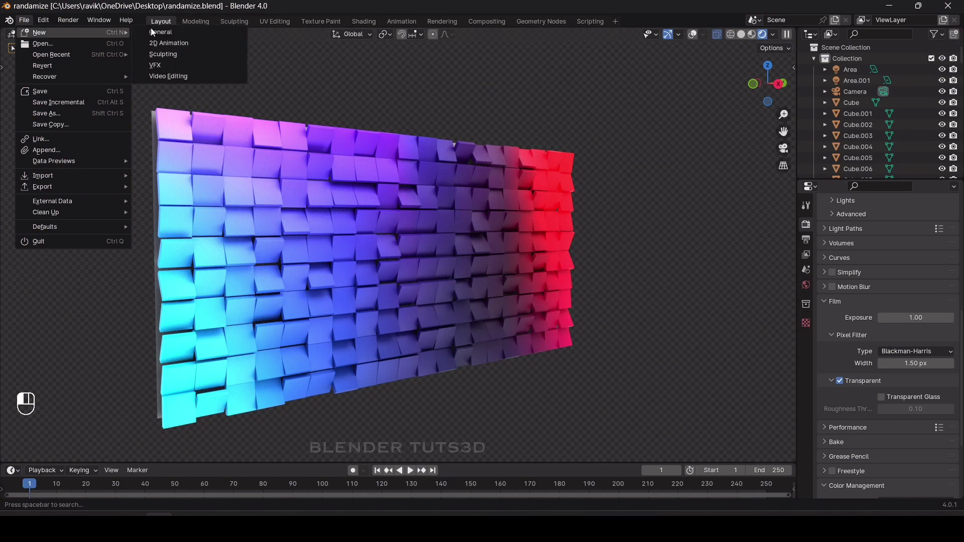
left_click(151, 32)
left_click_drag(567, 88, 498, 109)
left_click_drag(204, 199, 219, 230, "shift")
left_click(220, 235, "shift")
key("x")
left_click(299, 178)
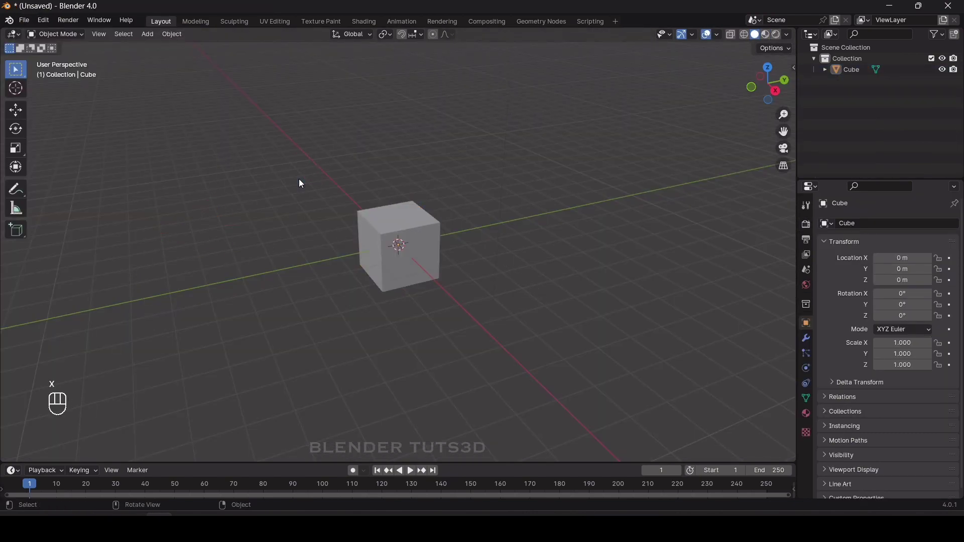
Scale the cube along X to 0.2 in front view to make a thin slab.
left_click(415, 267)
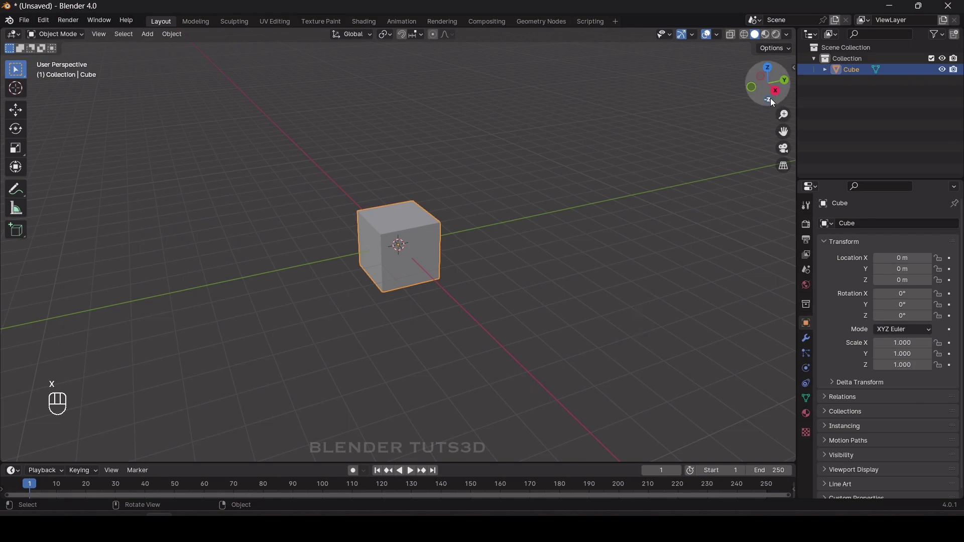
key("KP_1")
scroll(490, 265, "up", 4)
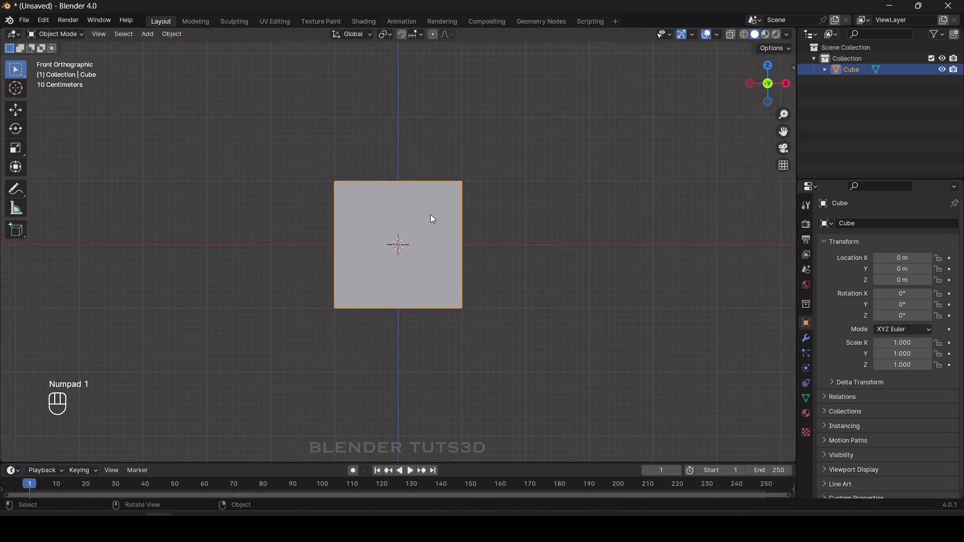
key("s")
key("x")
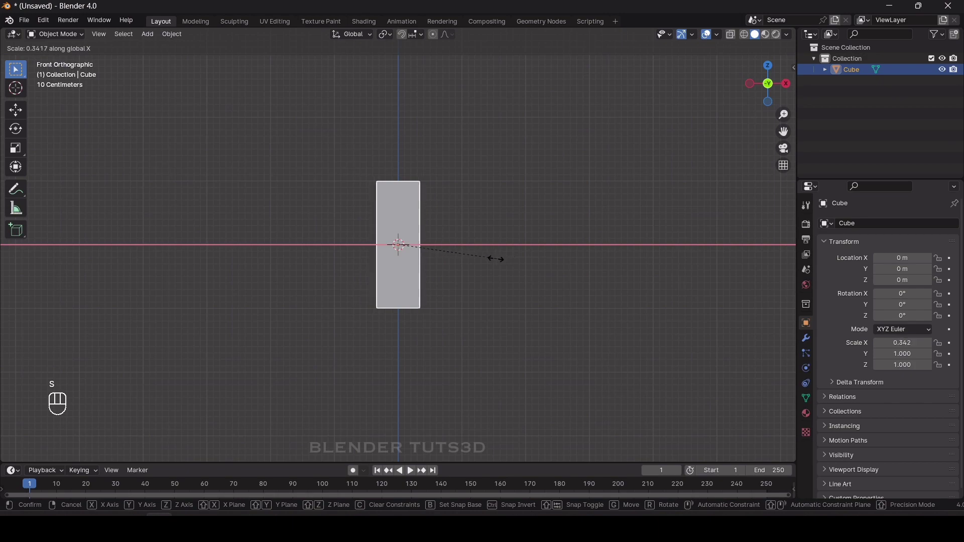
left_click(459, 254)
Move the slab up 1 m along the Z axis so it rests on the ground.
left_click(786, 83)
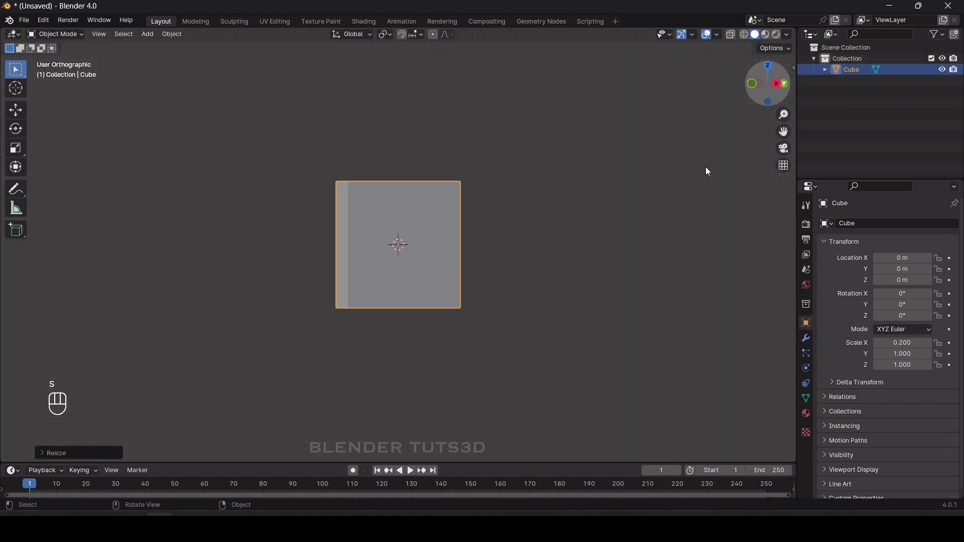
key("g")
key("z")
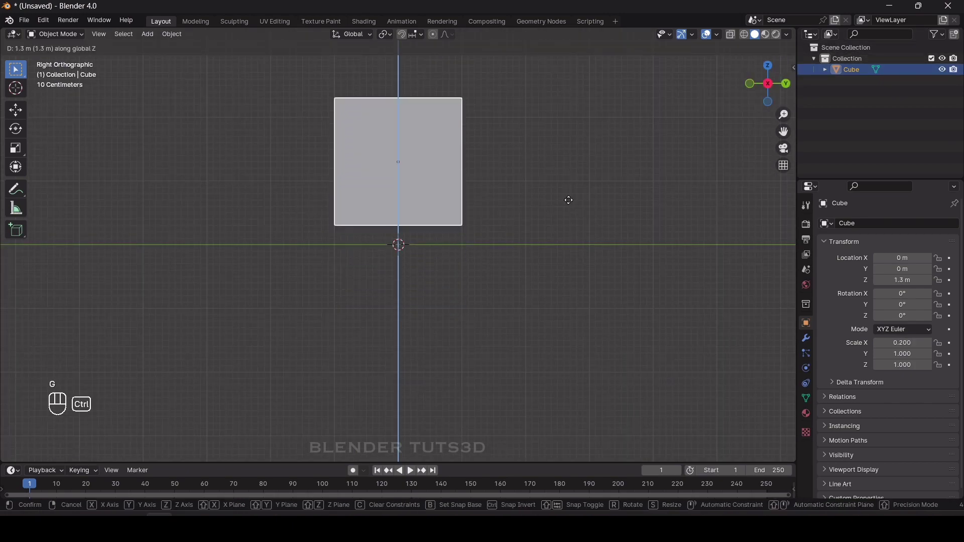
left_click(570, 219)
Apply the slab's scale.
left_click_drag(770, 91, 711, 112)
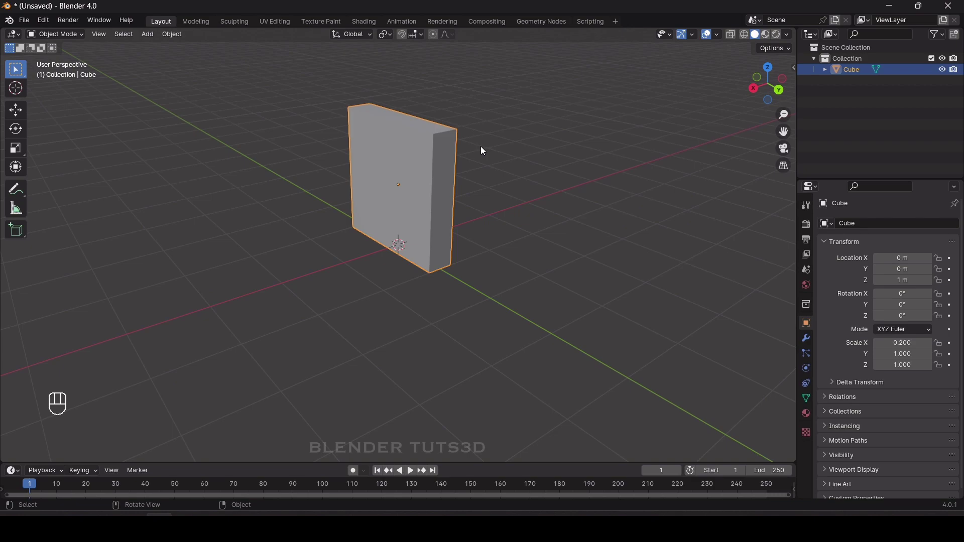
key("ctrl+a")
left_click(454, 145)
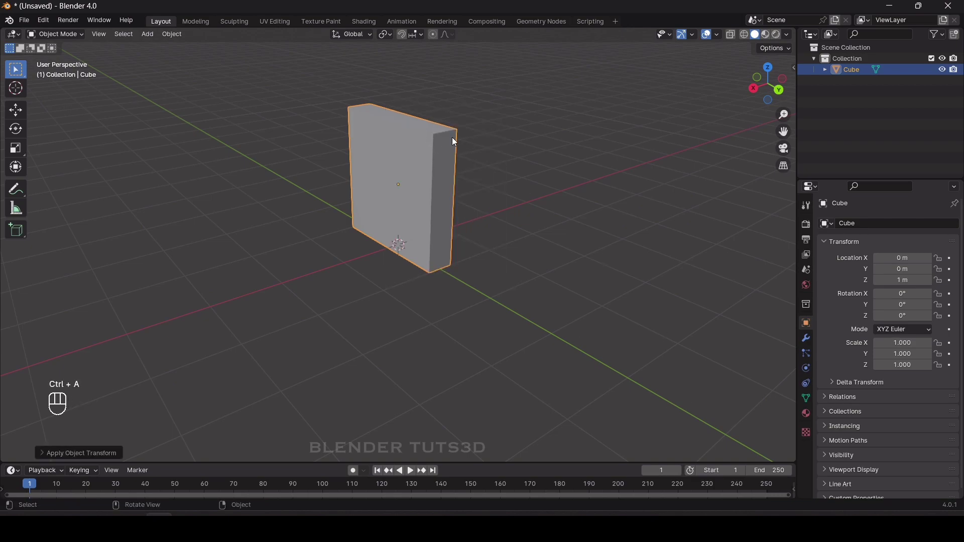
Add a Bevel modifier to the slab and set its amount to 0.04 m.
left_click(806, 339)
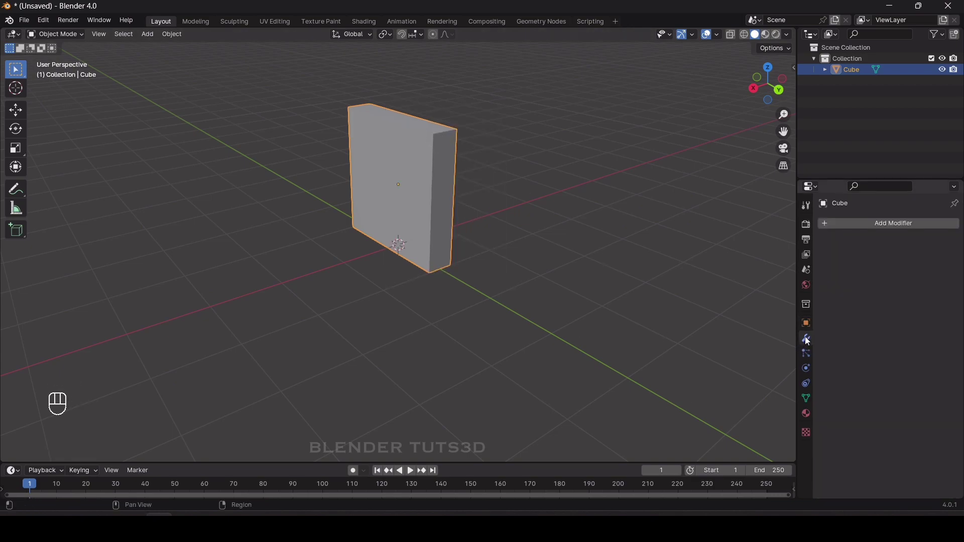
left_click(894, 222)
mouse_move(860, 223)
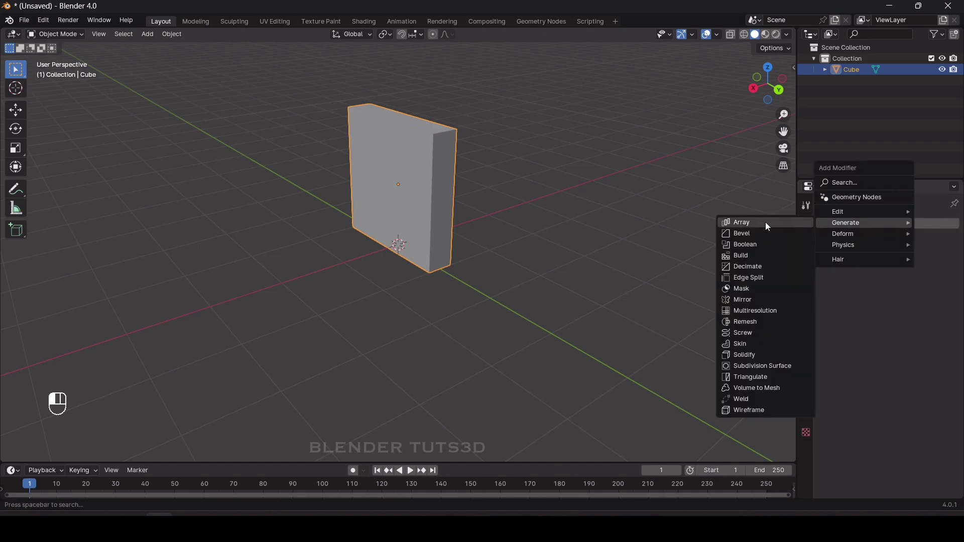
left_click(764, 232)
left_click_drag(784, 127, 767, 196)
scroll(565, 201, "up", 3)
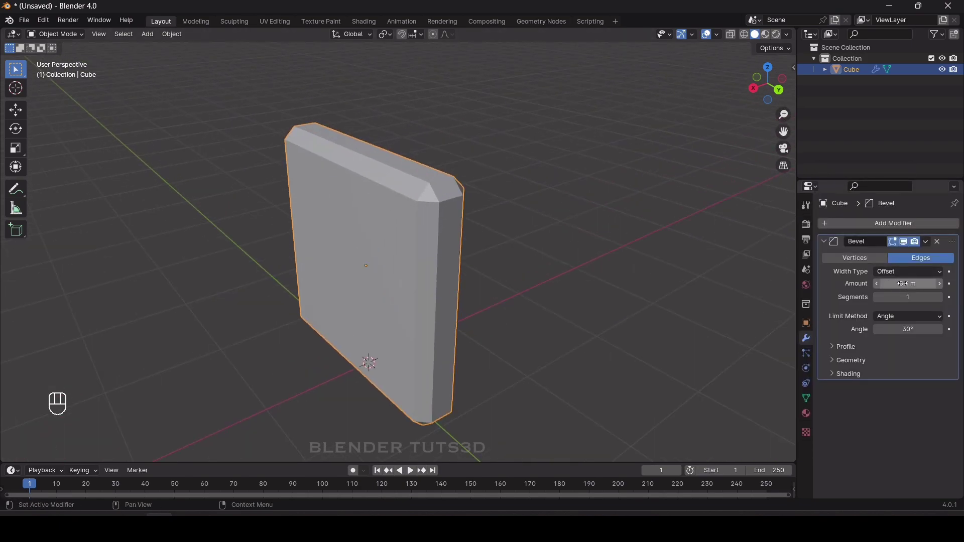
left_click_drag(902, 283, 878, 284)
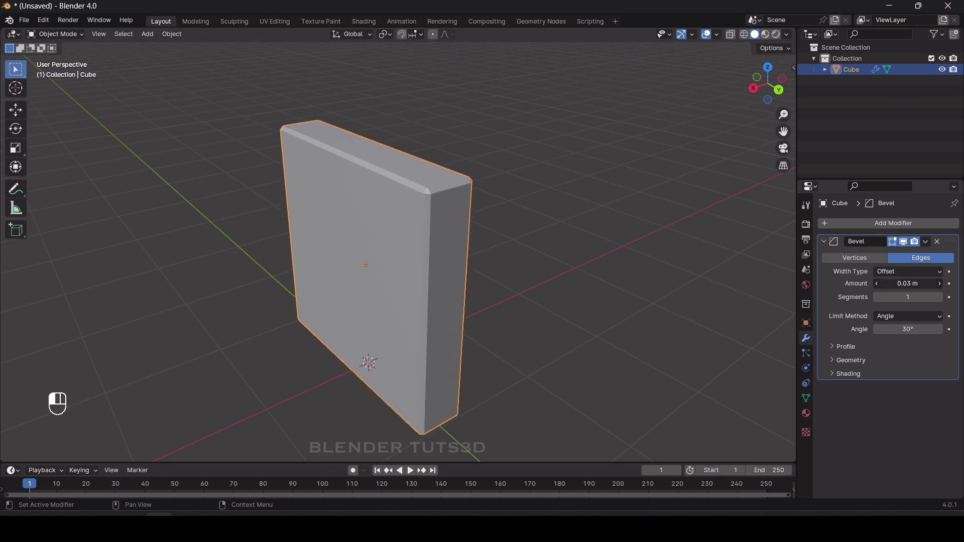
left_click(906, 284)
type("0.04")
key("Return")
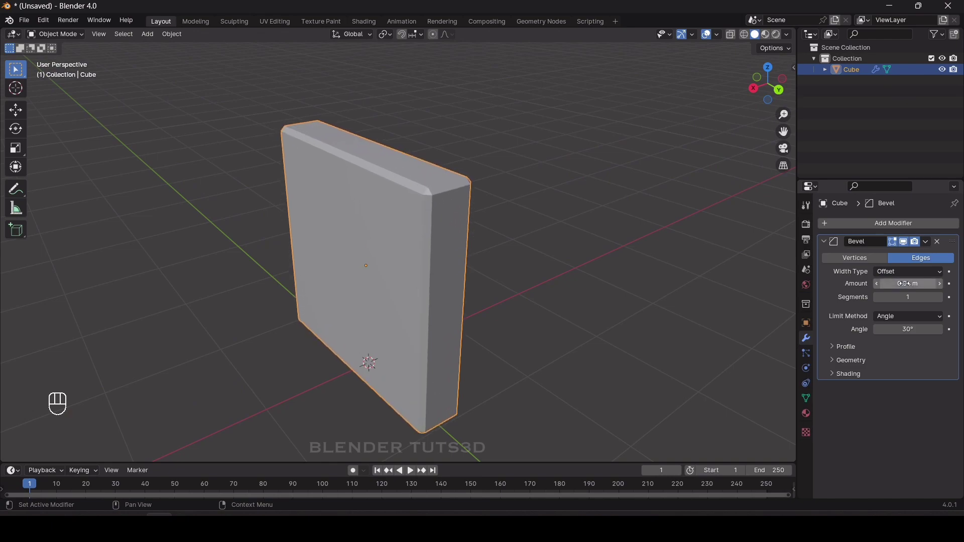
Set the bevel to 4 segments and shade the slab smooth.
mouse_move(896, 293)
left_mouse_down()
mouse_move(916, 293)
mouse_move(879, 296)
left_mouse_up()
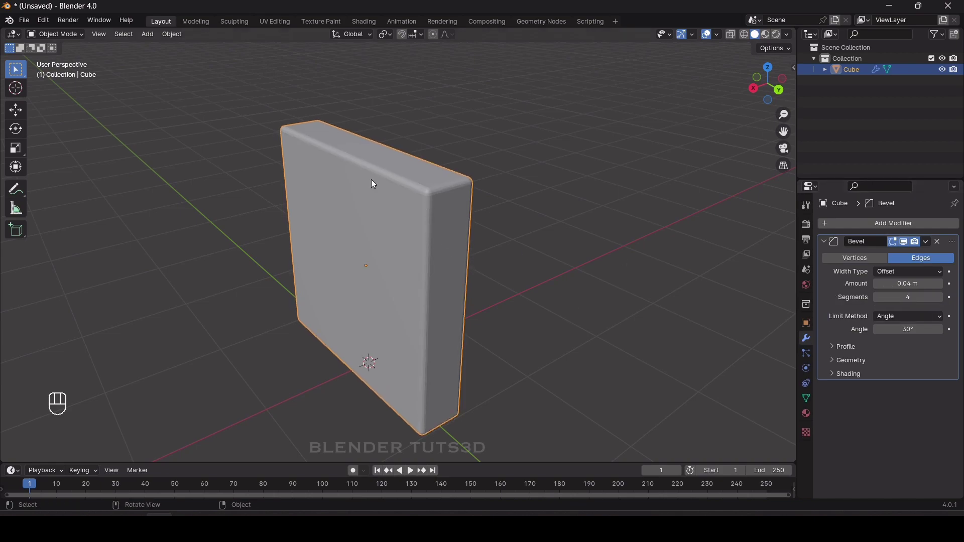
right_click(384, 179)
left_click(374, 180)
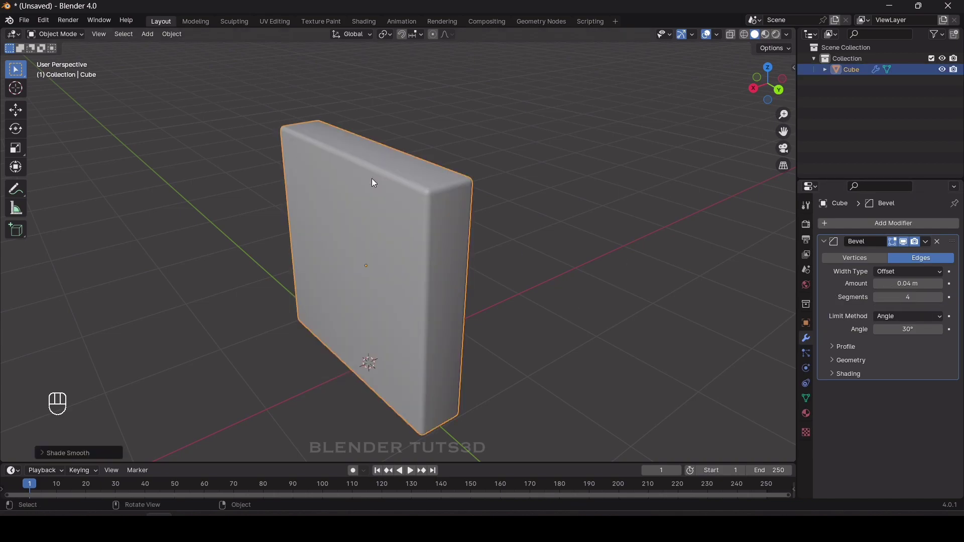
Add an Array modifier to the bevelled slab.
left_click(753, 89)
left_click_drag(783, 131, 564, 153)
scroll(402, 244, "down", 2)
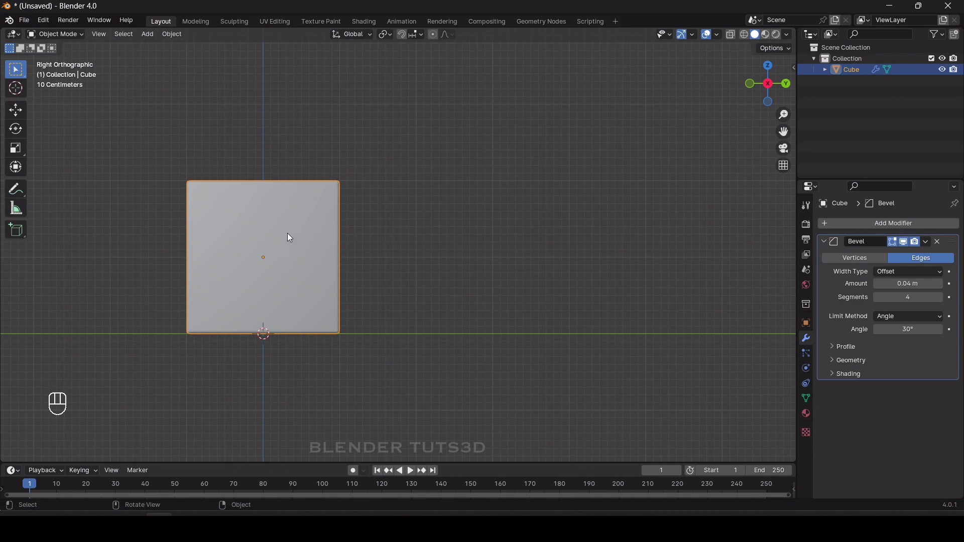
left_click(880, 222)
mouse_move(880, 221)
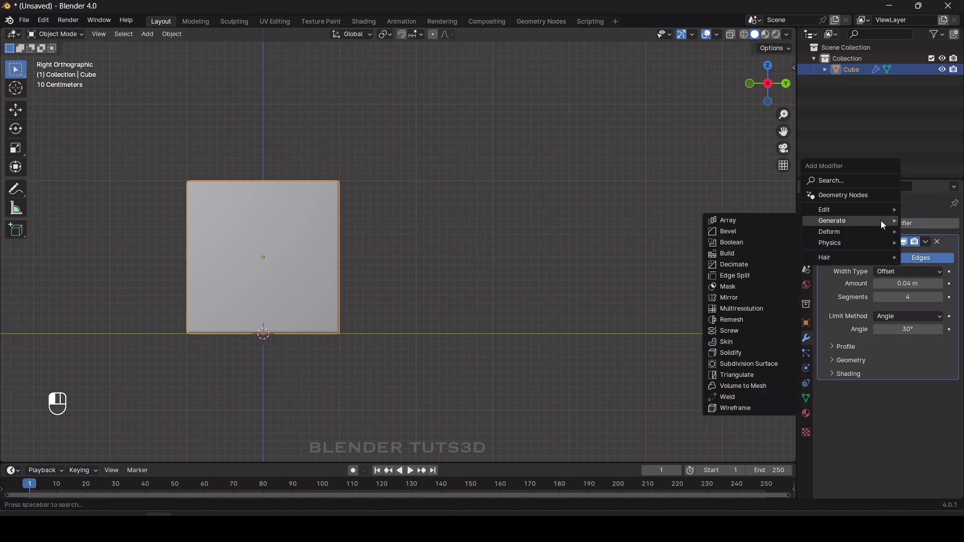
left_click(727, 219)
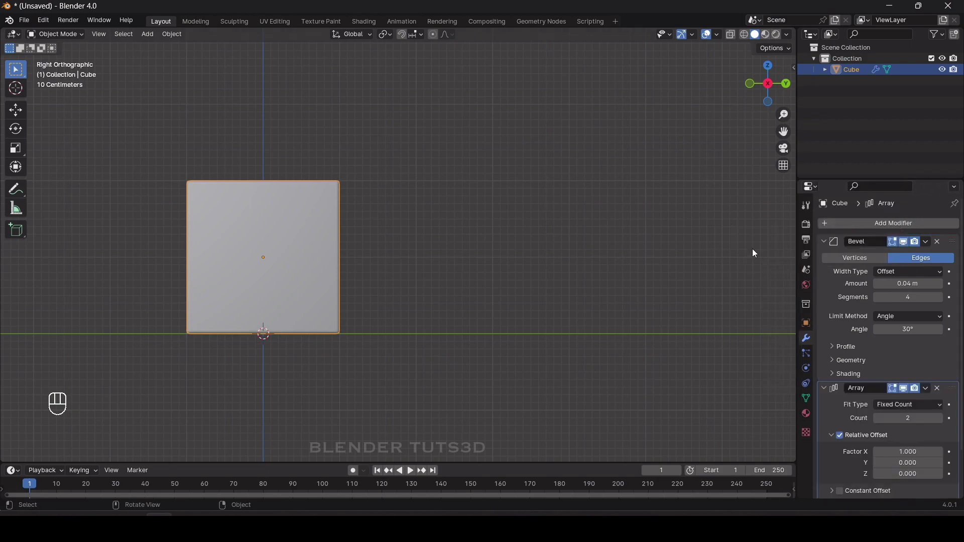
Set the array's relative offset factors to 0 on X and 1 on Y.
scroll(951, 409, "down", 3)
left_click_drag(771, 91, 713, 127)
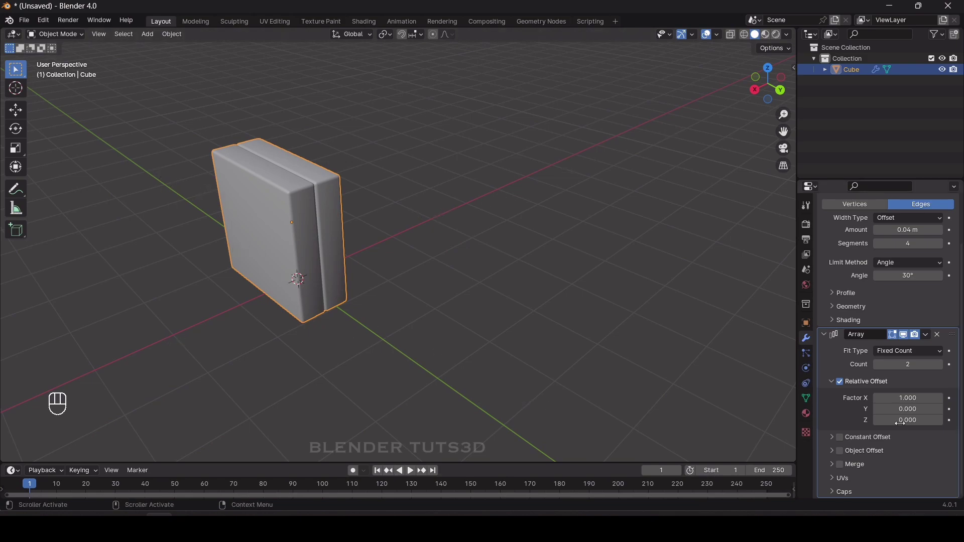
left_click(913, 399)
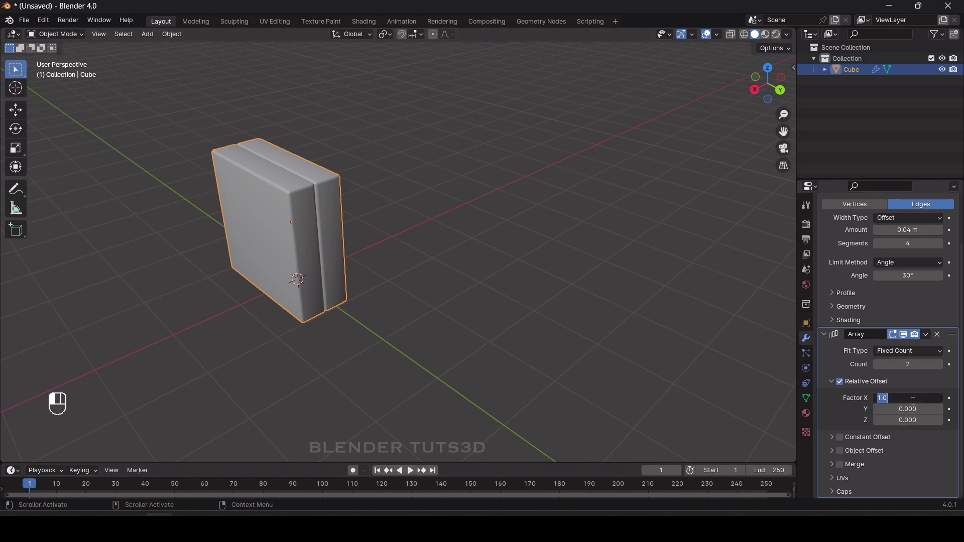
type("0")
key("Return")
left_click(910, 409)
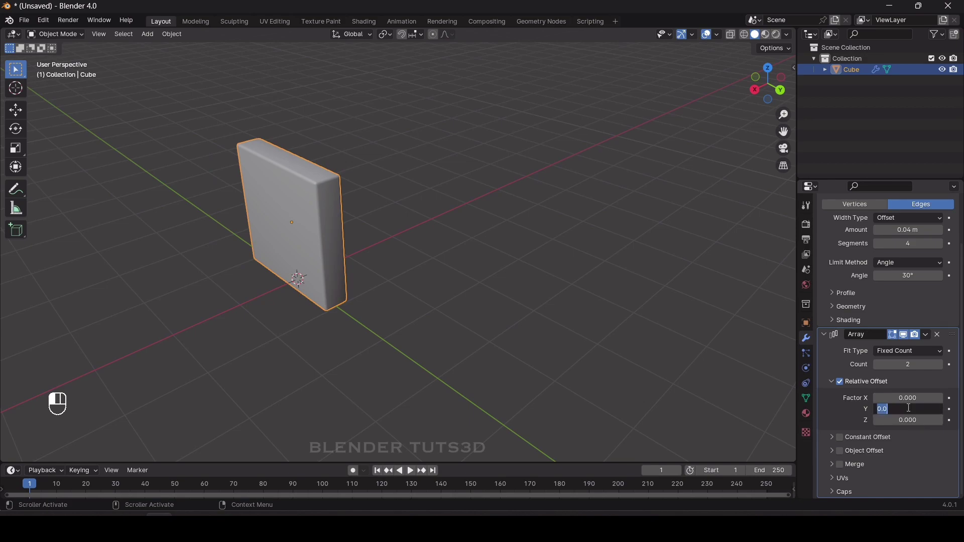
type("1")
key("Return")
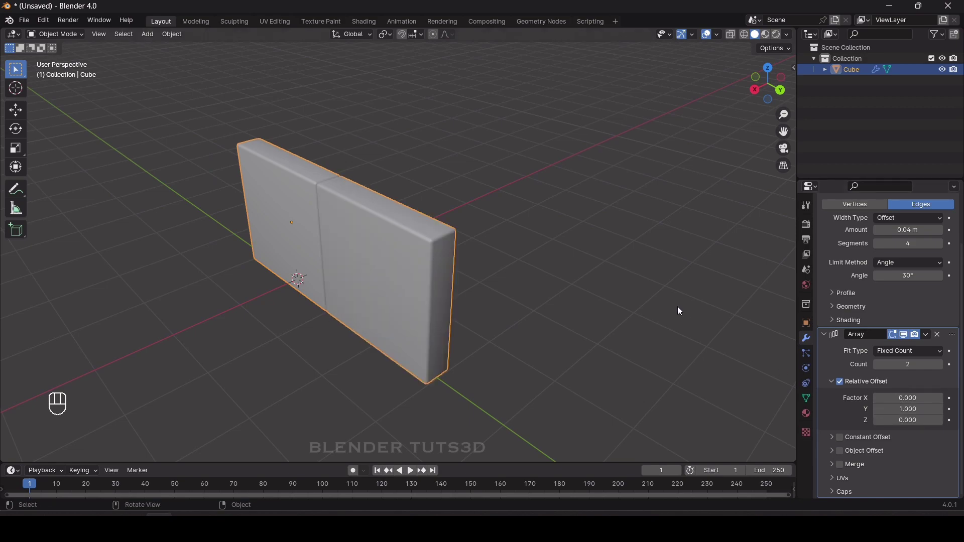
Set the array's count to 18 to form a row of tiles.
scroll(677, 306, "down", 2)
left_click(895, 368)
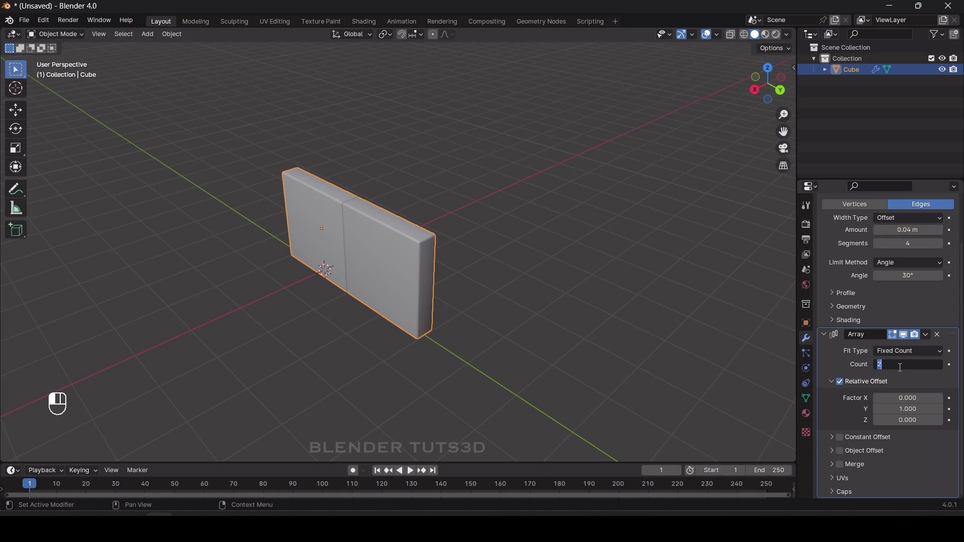
type("18")
key("Return")
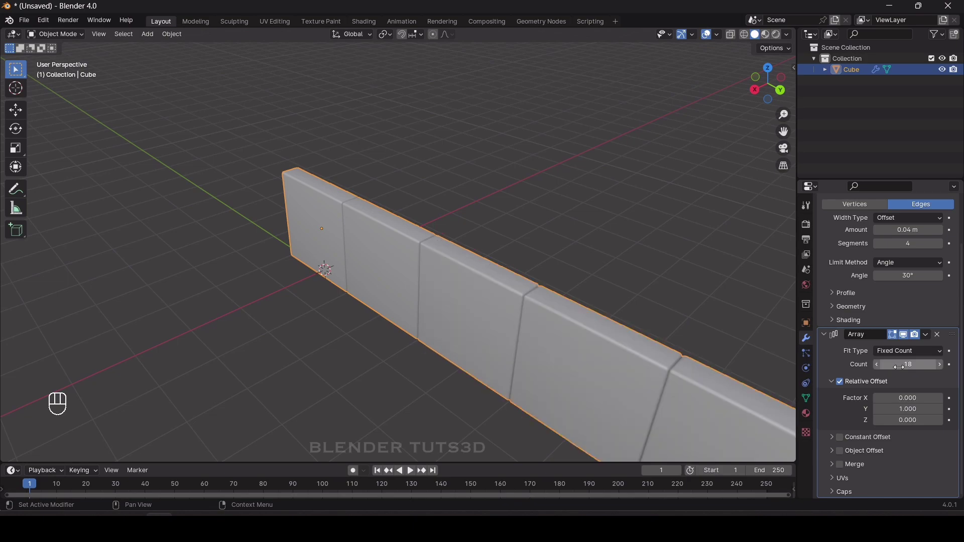
Set the array's Y relative offset factor to 1.01 to leave a small gap between the tiles.
left_click(757, 93)
left_click_drag(783, 132, 835, 156)
scroll(444, 201, "up", 6)
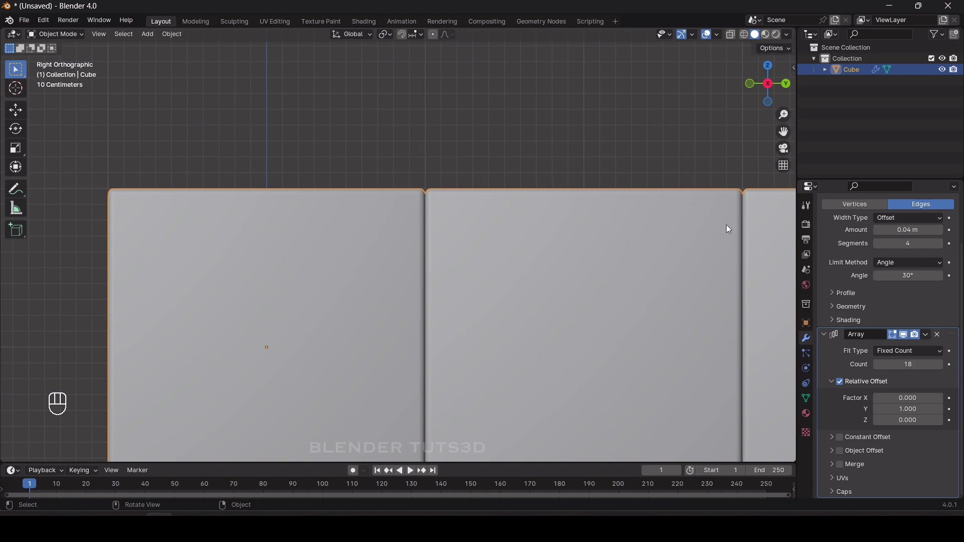
left_click(913, 409)
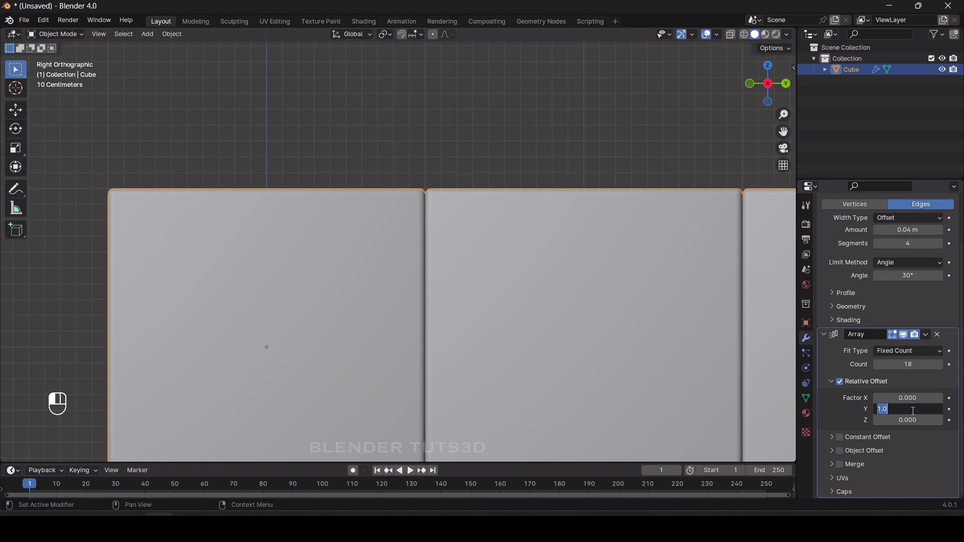
type("1.001")
key("BackSpace")
key("BackSpace")
type("1")
key("Return")
scroll(558, 145, "down", 5)
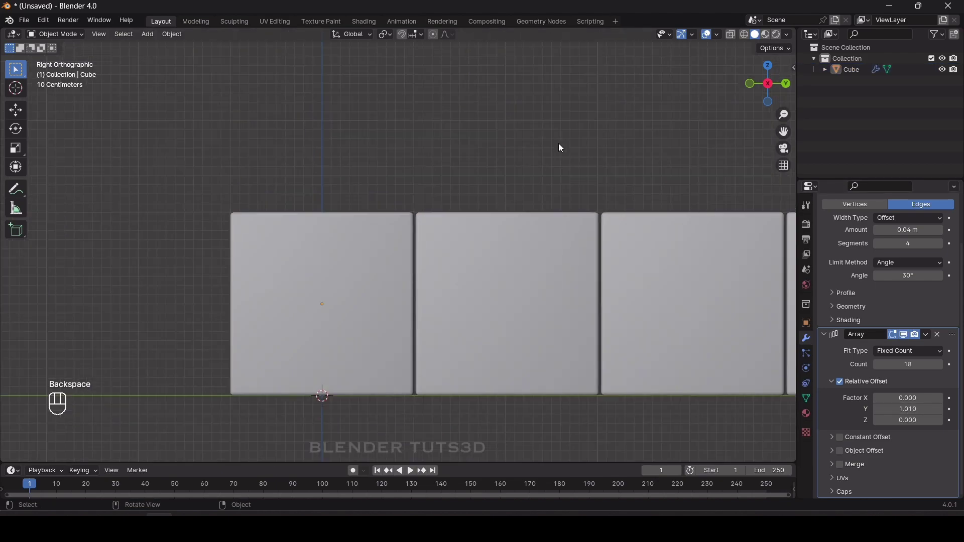
Add a second Array modifier to the tile row and set its count to 8.
middle_click_drag(783, 135, 528, 239)
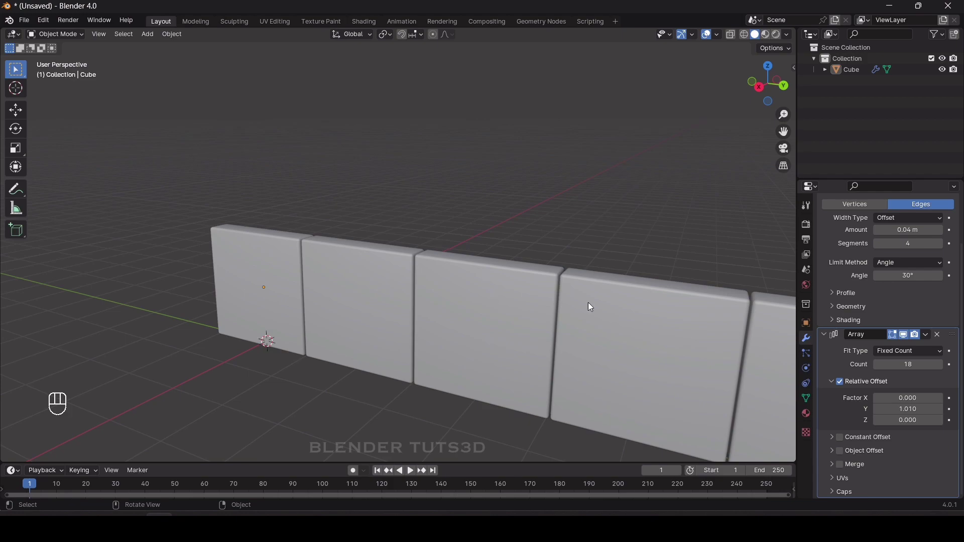
scroll(872, 368, "up", 3)
left_click(887, 224)
mouse_move(840, 230)
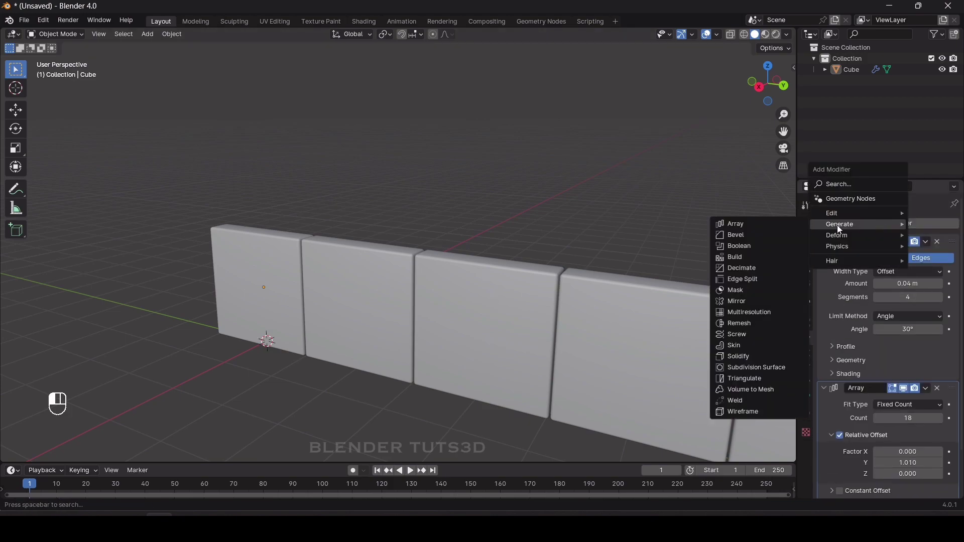
left_click(761, 225)
scroll(893, 351, "down", 10)
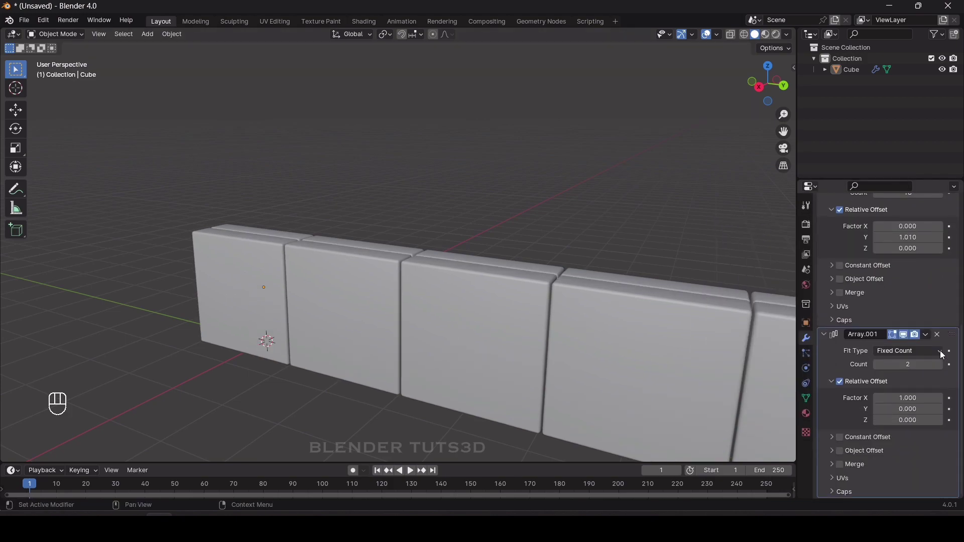
left_click(915, 364)
type("8")
key("Return")
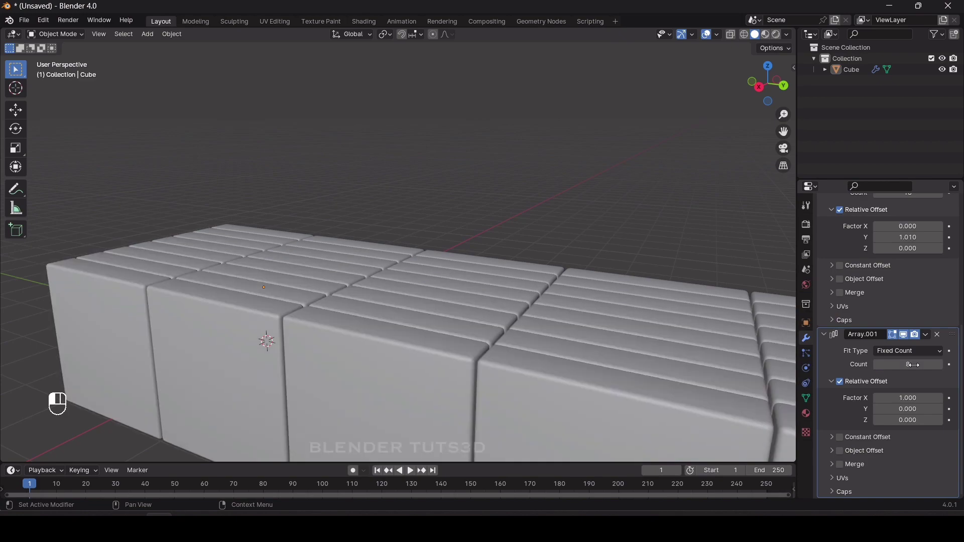
Set the second array's relative offset factors to 0 on X and 1.01 on Z to stack the rows into a wall.
left_click(911, 399)
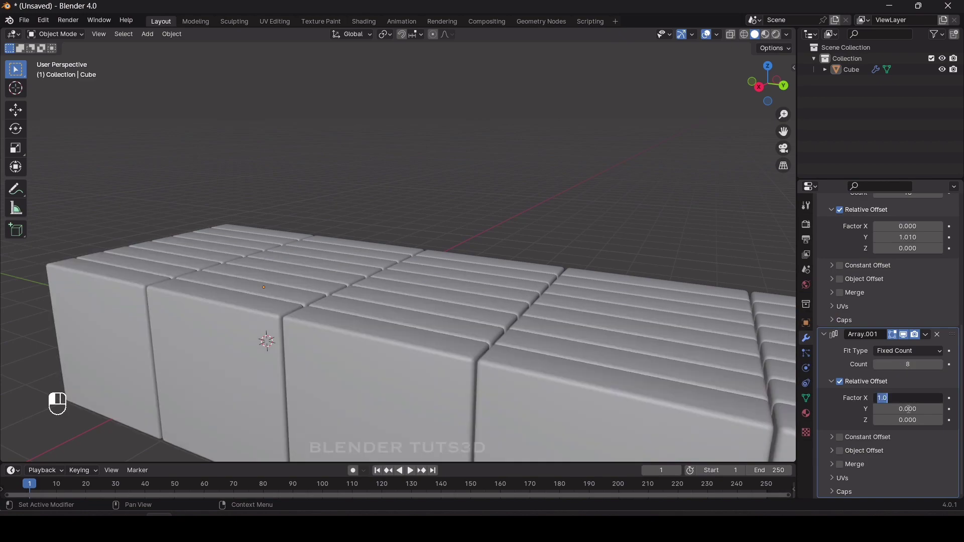
type("0")
key("Return")
left_click(908, 421)
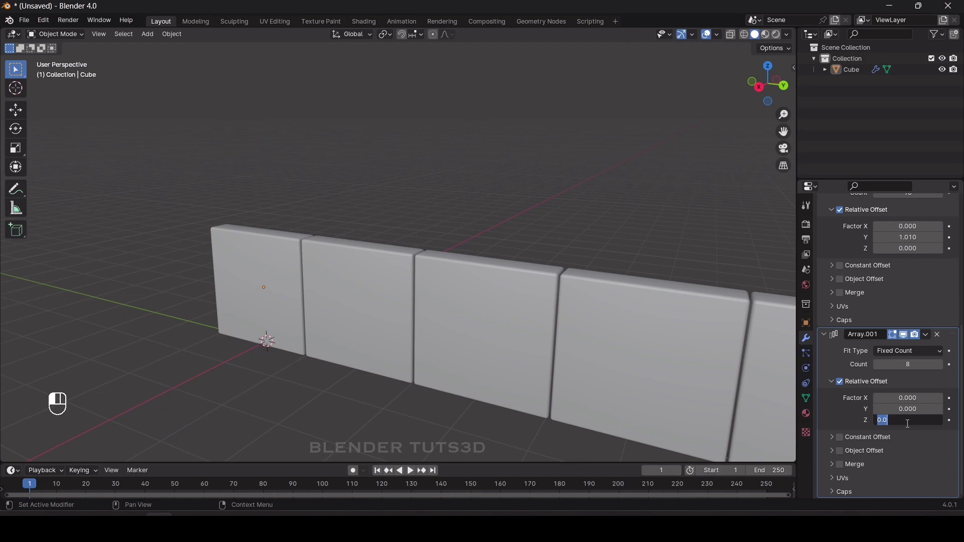
type("1.01")
key("Return")
scroll(481, 158, "down", 5)
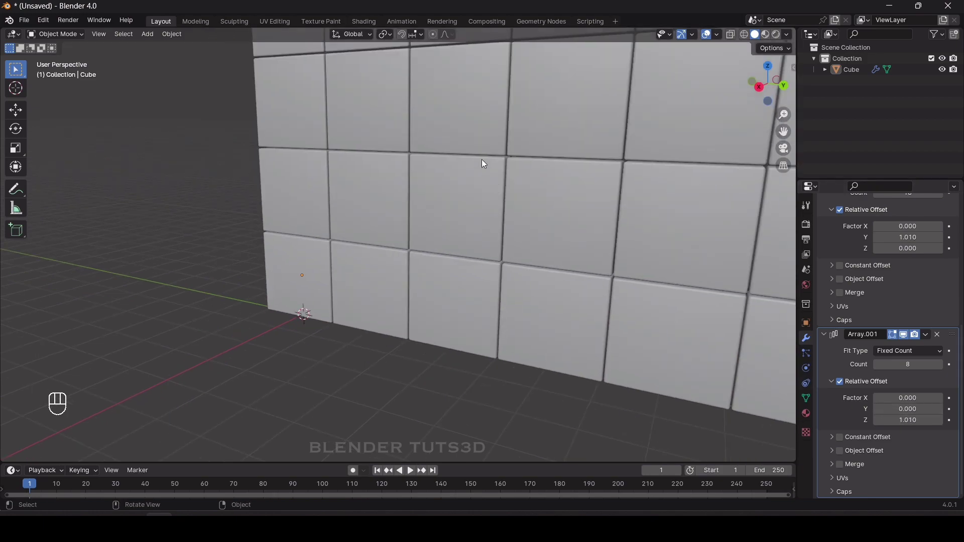
Apply the Bevel modifier and both Array modifiers to the tile wall, working from the right orthographic view.
left_click(762, 85)
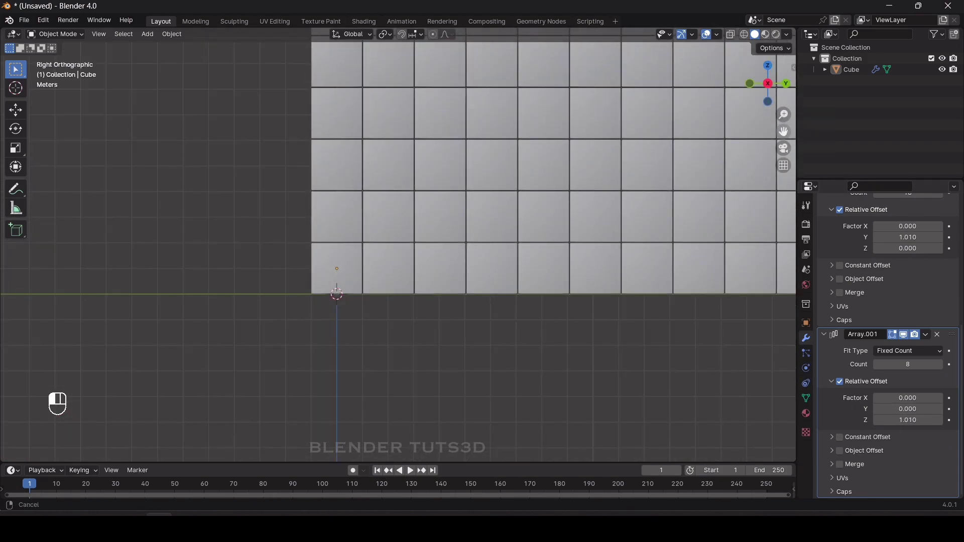
key("Home")
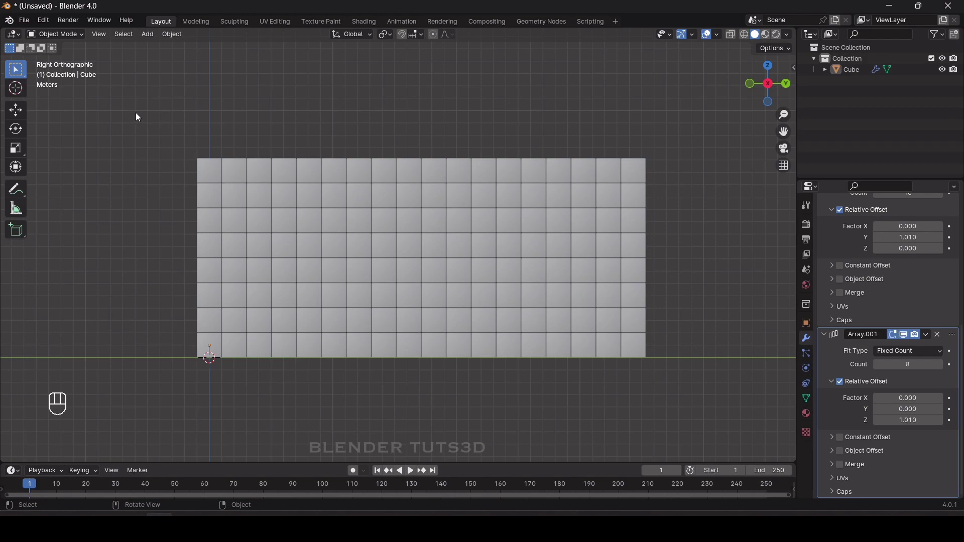
left_click(444, 276)
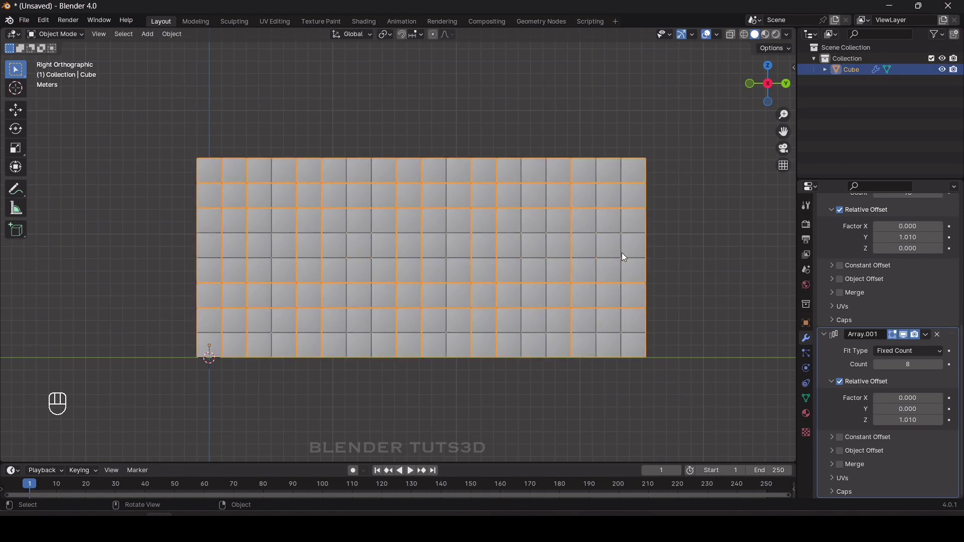
scroll(926, 238, "up", 10)
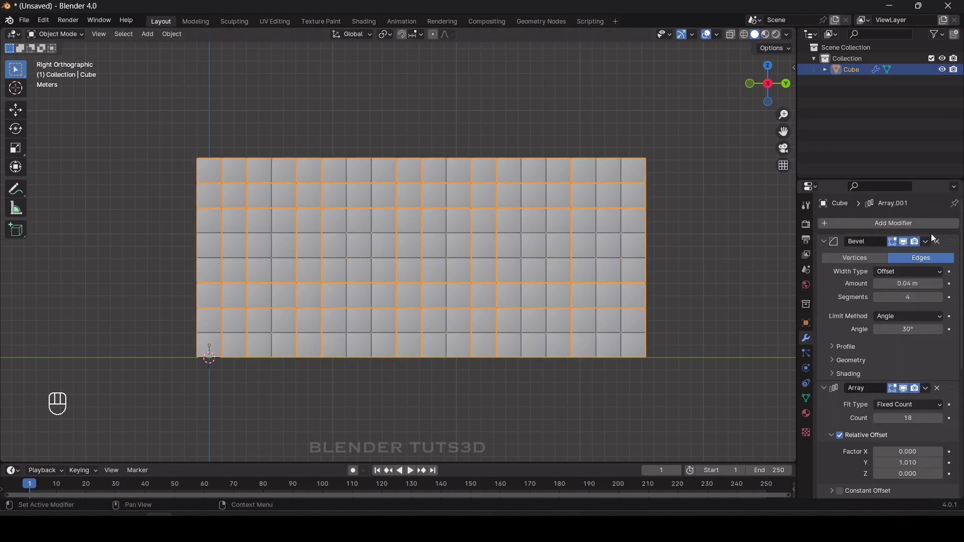
left_click(926, 242)
left_click(884, 302)
left_click(926, 242)
left_click(884, 302)
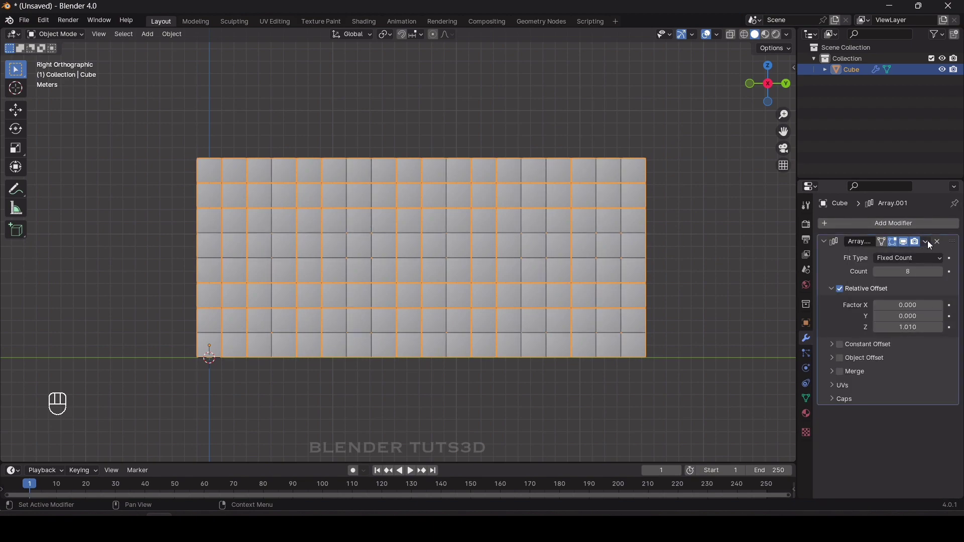
left_click(926, 243)
left_click(873, 254)
left_click(188, 141)
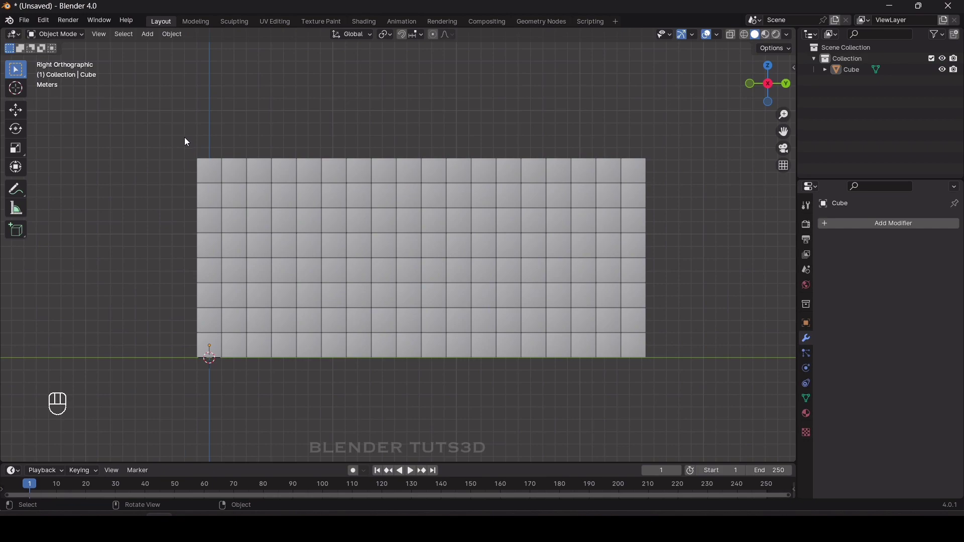
Separate the wall's entire mesh into individual tile objects by loose parts and return to Object Mode.
left_click(240, 174)
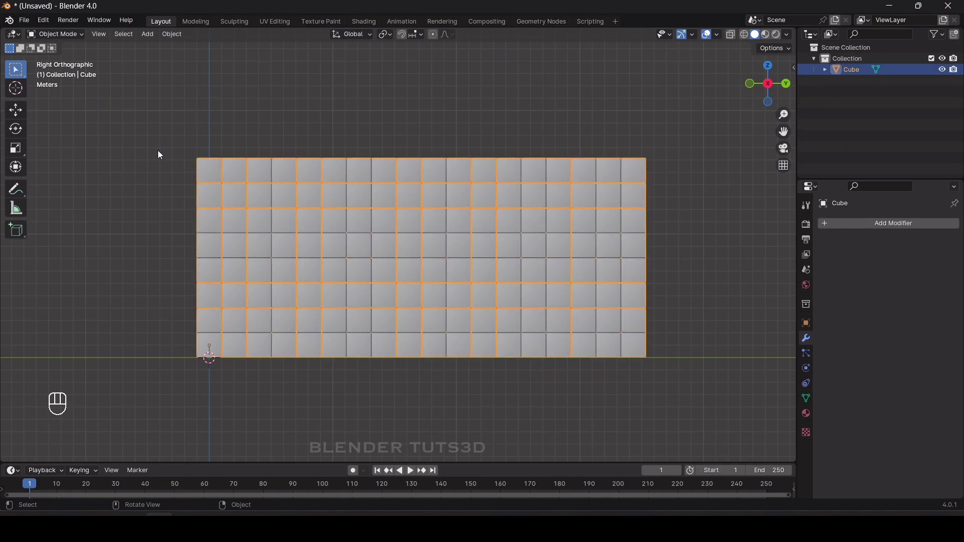
left_click_drag(160, 155, 730, 359)
key("alt+a")
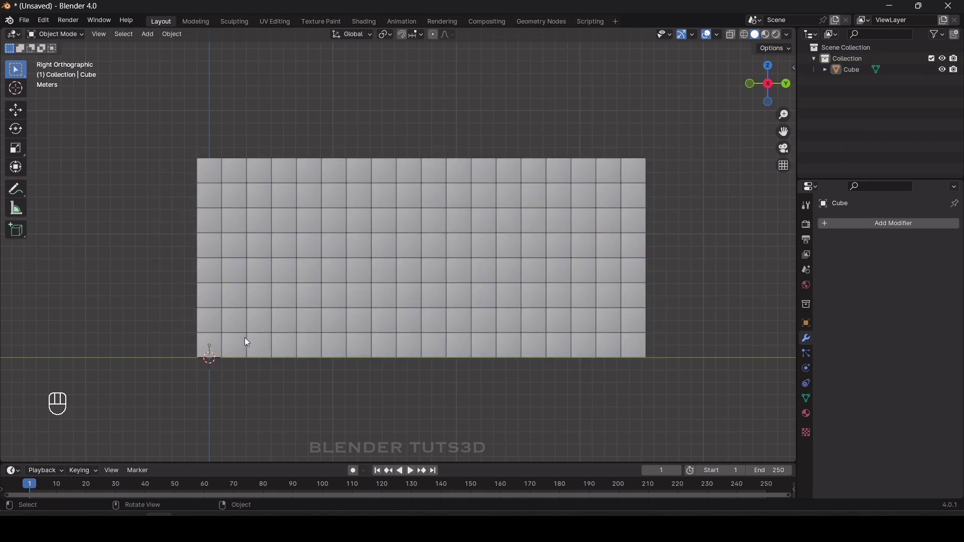
left_click(296, 203)
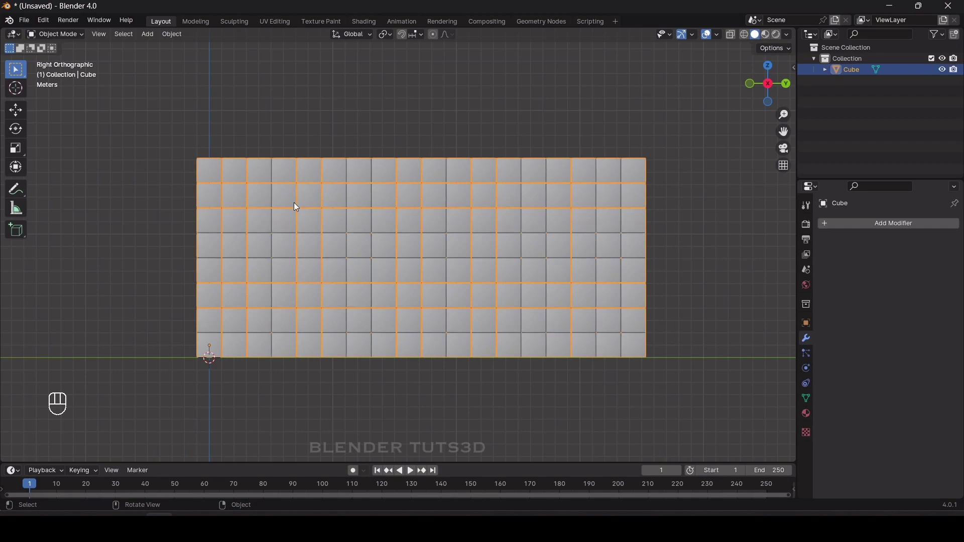
left_click(56, 34)
left_click(70, 56)
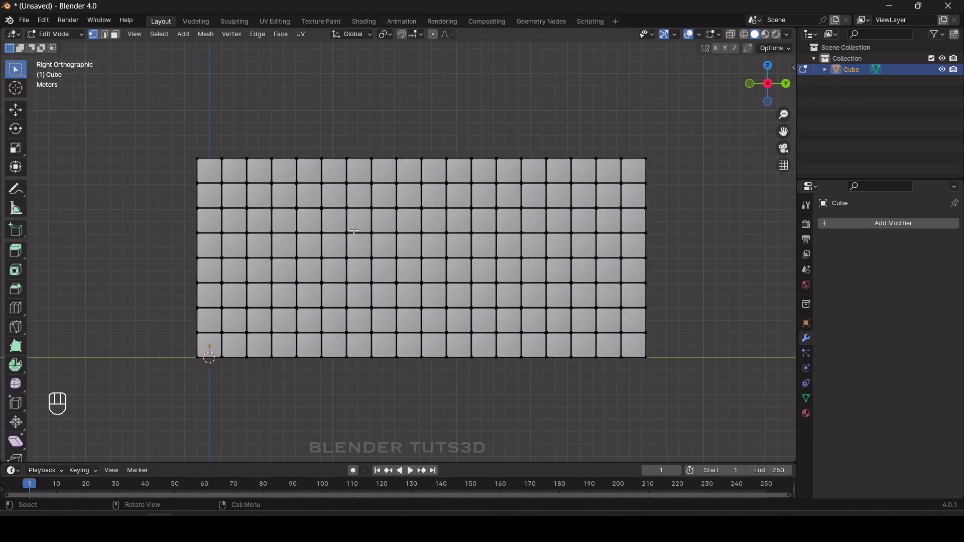
key("a")
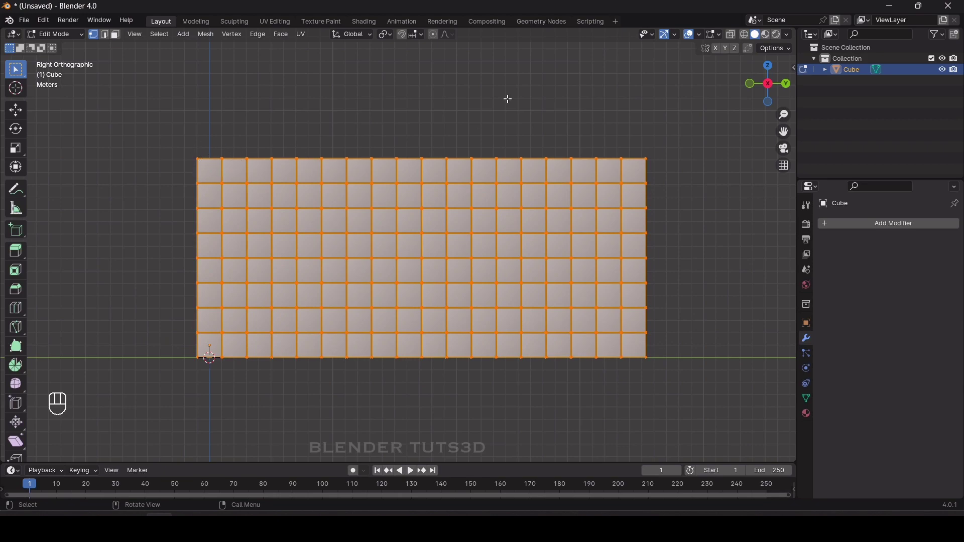
key("p")
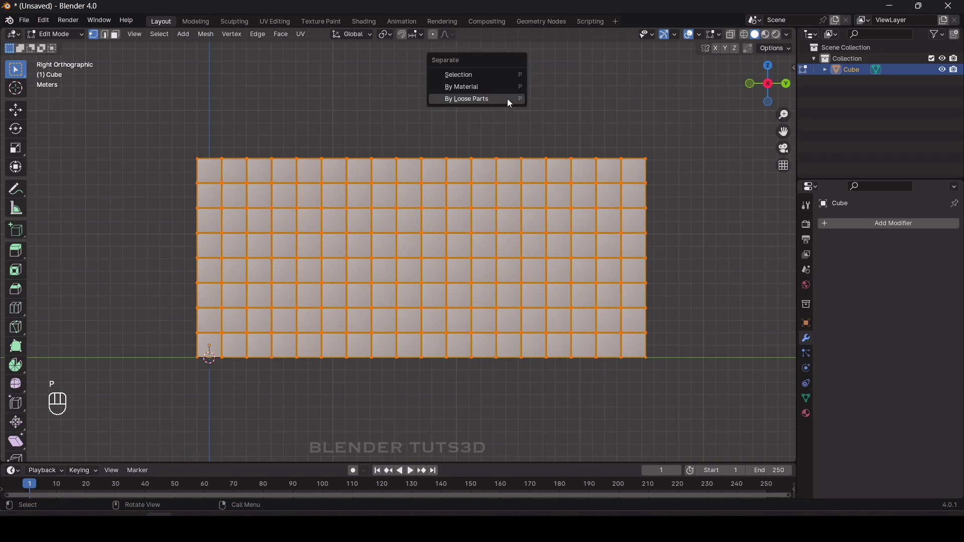
left_click(482, 100)
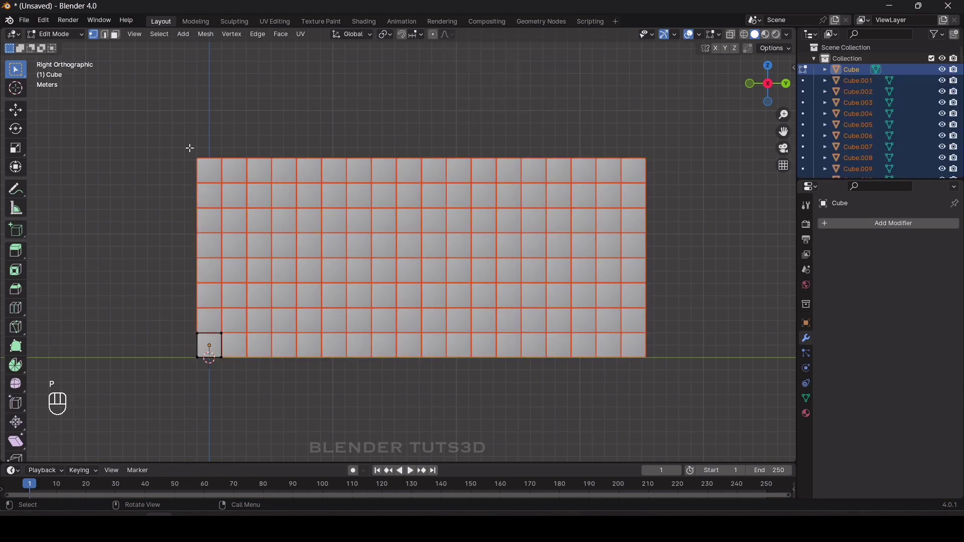
left_click(68, 35)
left_click(60, 47)
Check that the tiles are separate objects by selecting several of them one at a time.
left_click(240, 171)
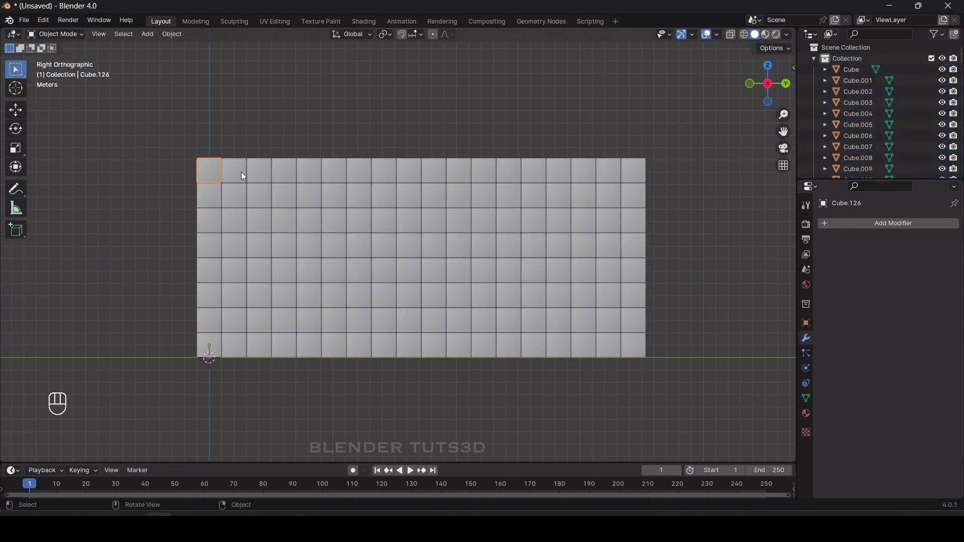
left_click(265, 171)
left_click(309, 172)
left_click(362, 176)
left_click(433, 174)
left_click(443, 225)
left_click(360, 245)
left_click(314, 186)
key("alt+a")
left_click(206, 174)
Set the origin of every tile to its own geometry and check a few top-row tiles individually.
left_click_drag(176, 129, 673, 363)
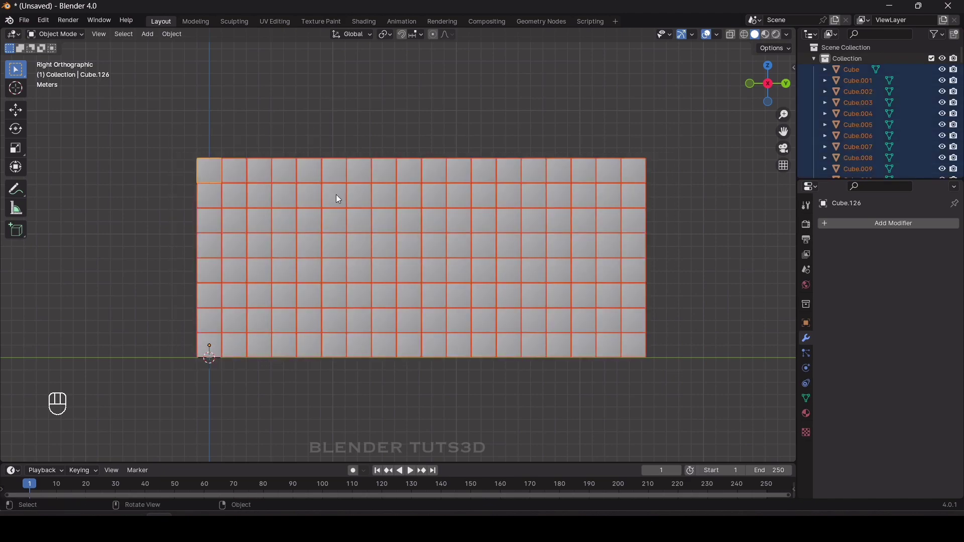
right_click(336, 194)
mouse_move(332, 251)
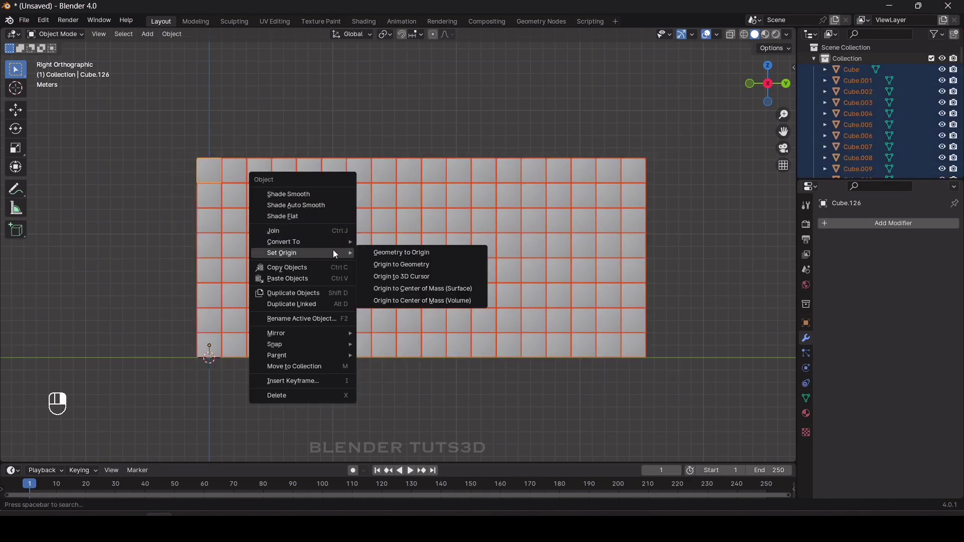
left_click(418, 263)
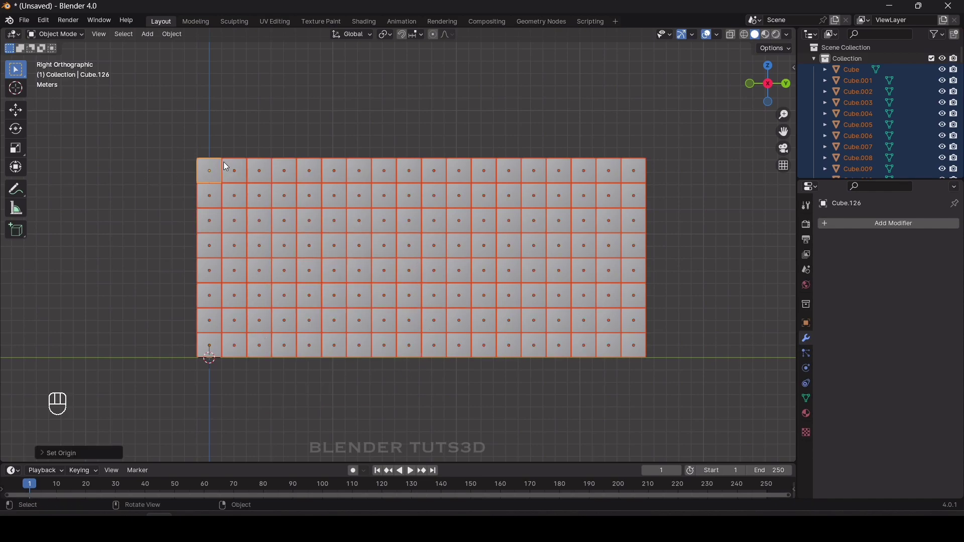
left_click(210, 170)
left_click(256, 169)
left_click(284, 171)
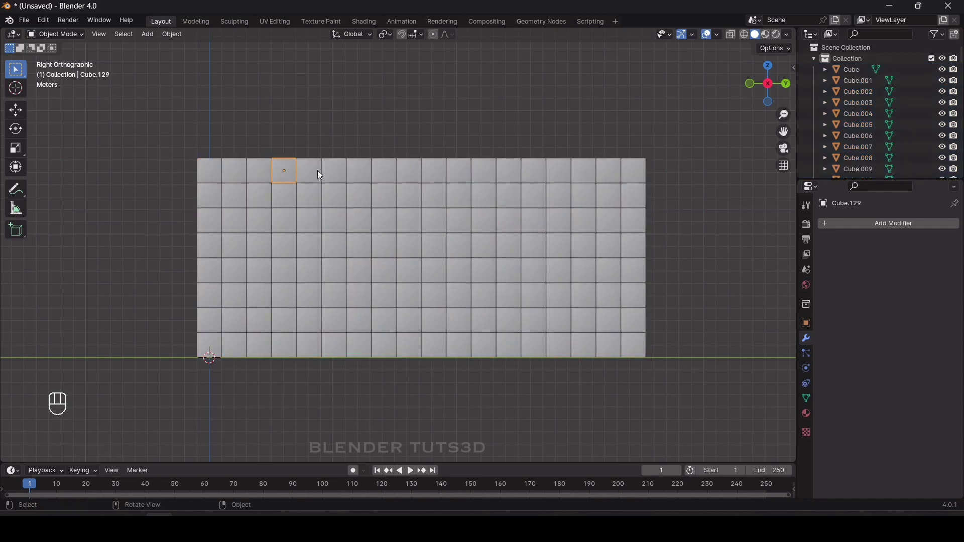
left_click(309, 170)
left_click(359, 171)
Apply Randomize Transform to all tiles with a Y rotation of 33°.
left_click_drag(170, 112, 693, 414)
left_click(172, 34)
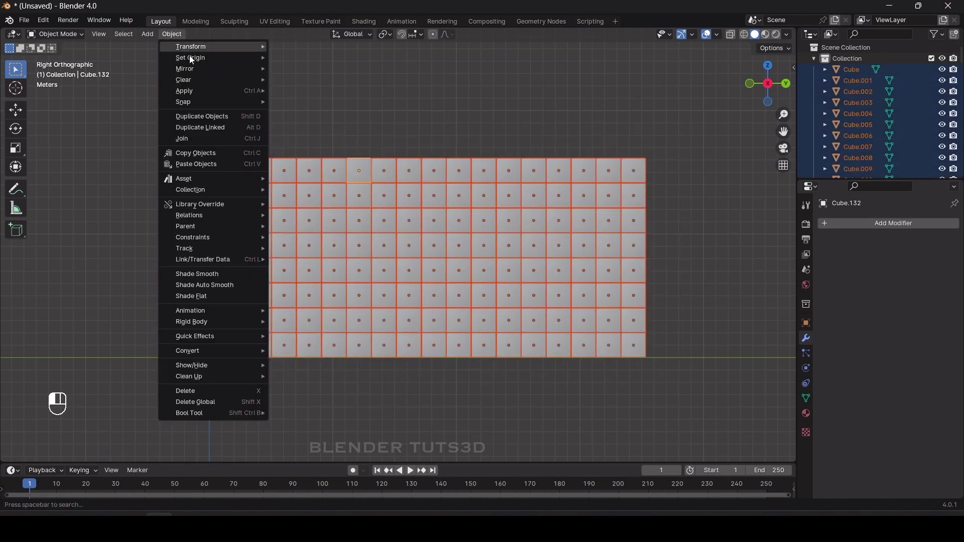
mouse_move(191, 47)
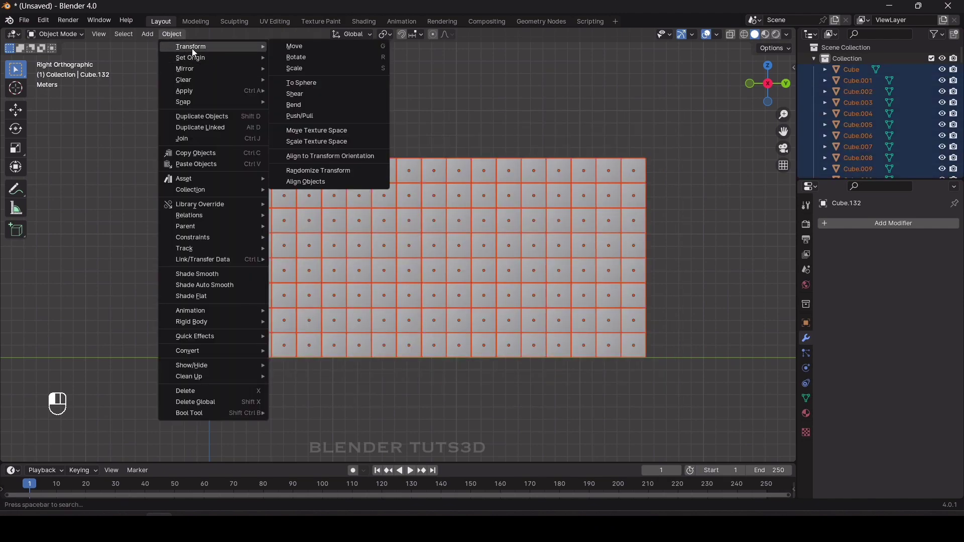
left_click(327, 171)
left_click_drag(780, 94, 242, 363)
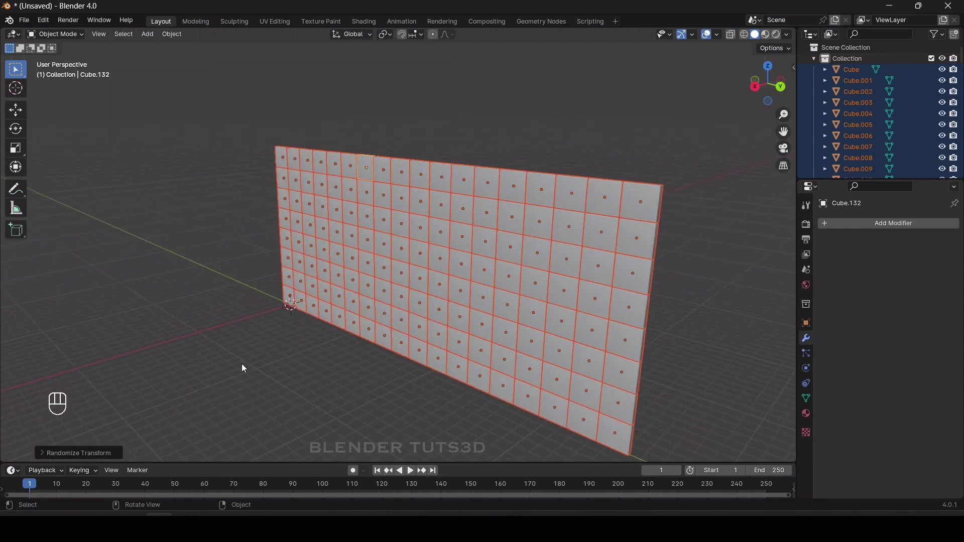
left_click(46, 452)
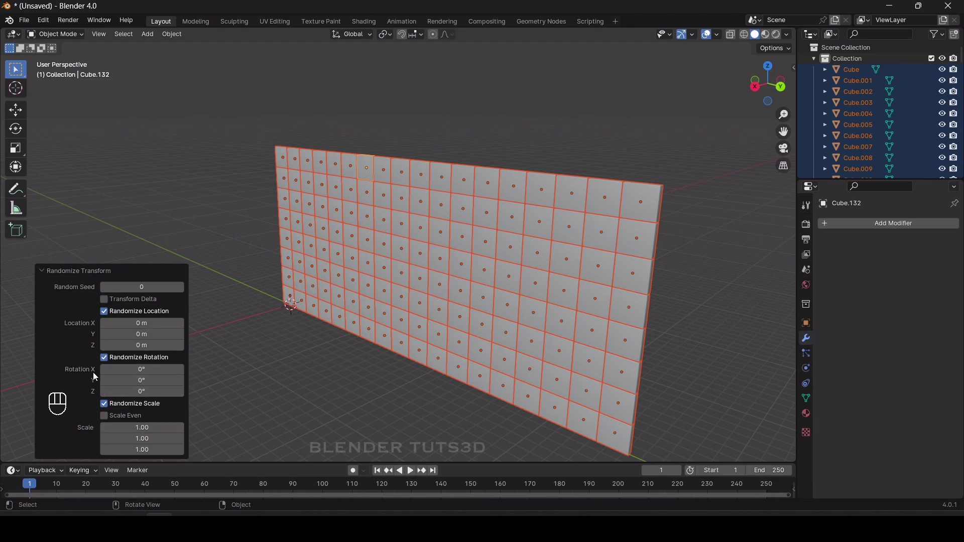
left_click_drag(136, 380, 152, 381)
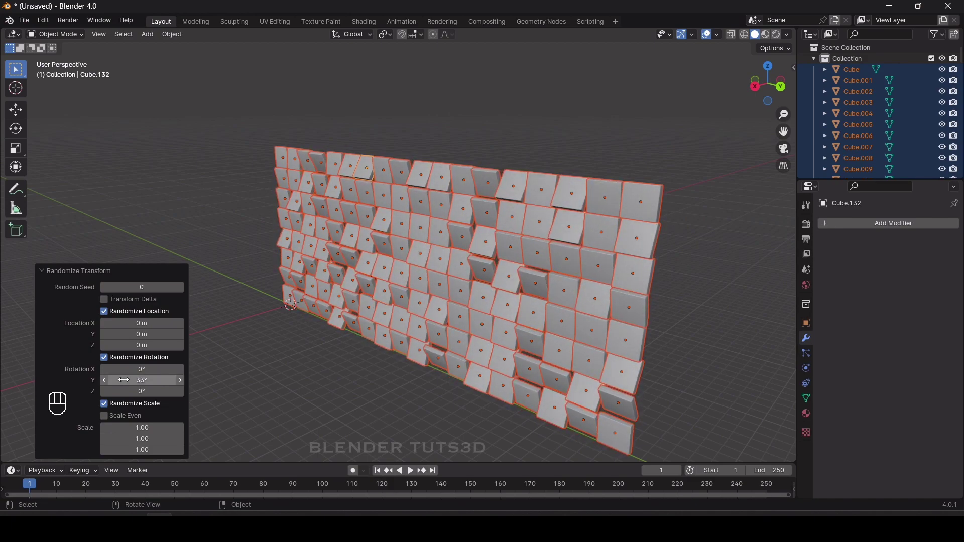
Try other random seeds for the tile tilt, set the seed back to 0, and fine-tune the random Y rotation.
left_click_drag(138, 287, 145, 287)
left_click(138, 287)
type("0")
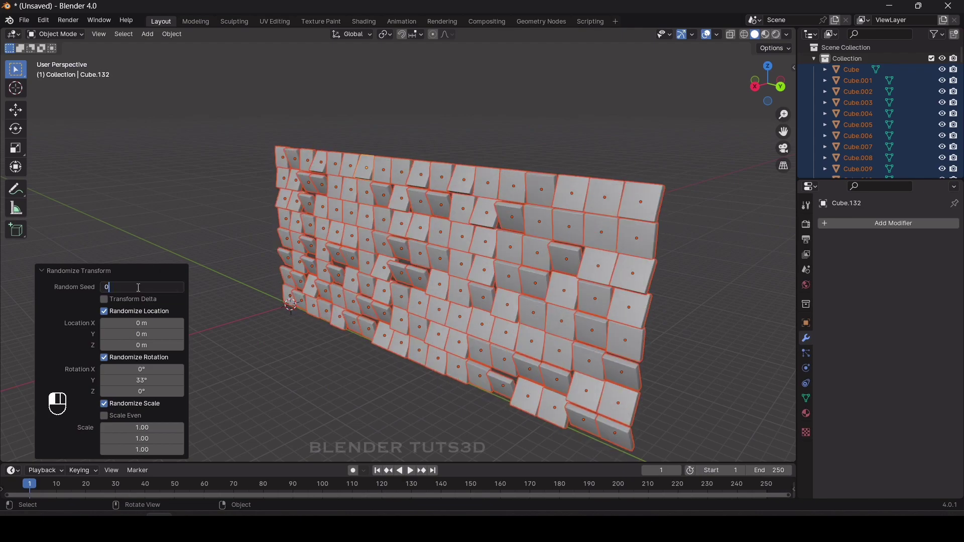
key("Return")
mouse_move(142, 381)
left_mouse_down()
mouse_move(127, 381)
mouse_move(136, 381)
left_mouse_up()
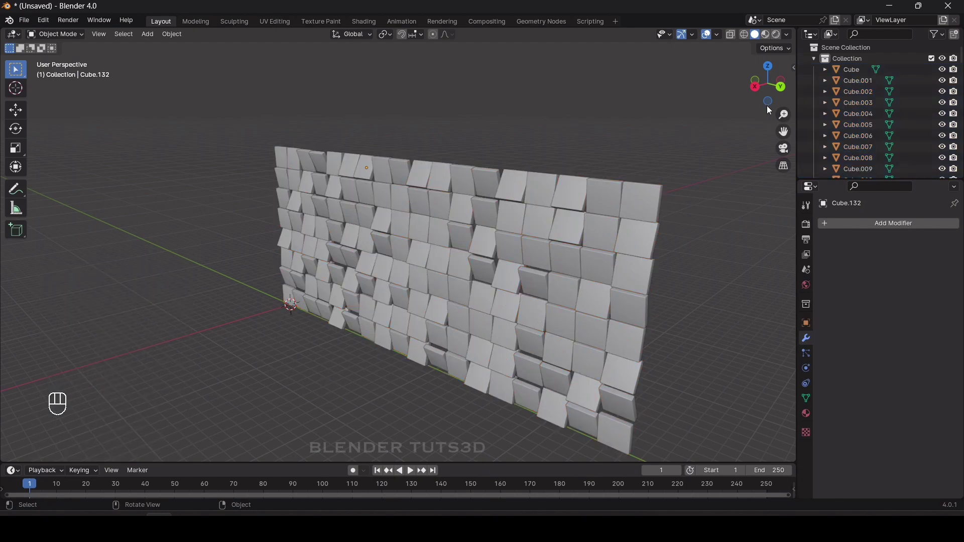
UV-map all tiles together in Edit Mode using Project from View in the right orthographic view.
left_click(757, 85)
left_click_drag(783, 132, 696, 127)
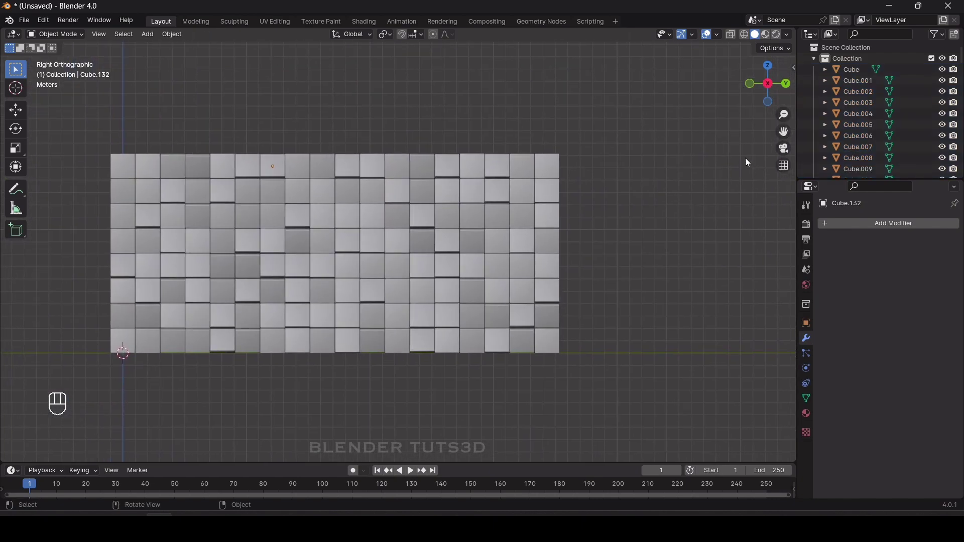
scroll(687, 182, "down", 2)
scroll(597, 205, "up", 2)
left_click_drag(74, 113, 694, 368)
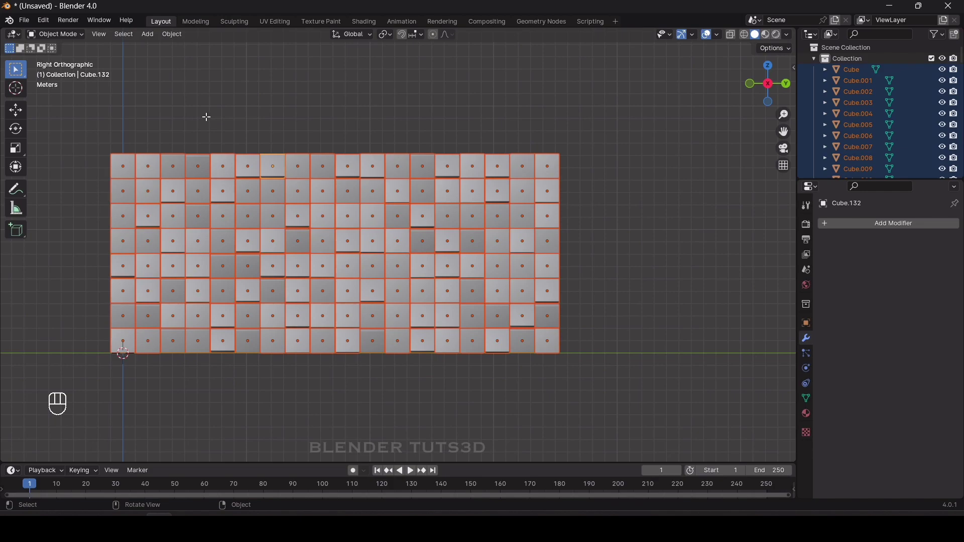
key("Tab")
key("a")
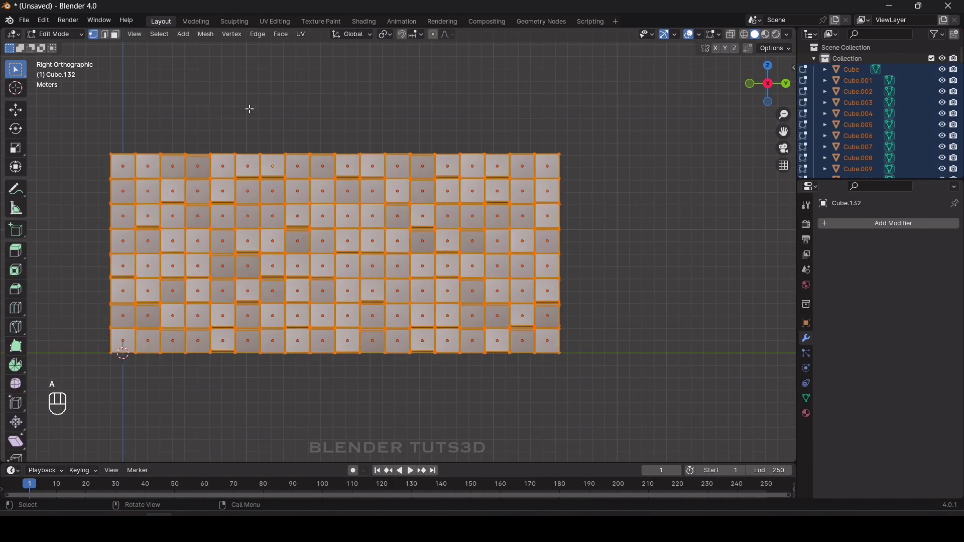
key("u")
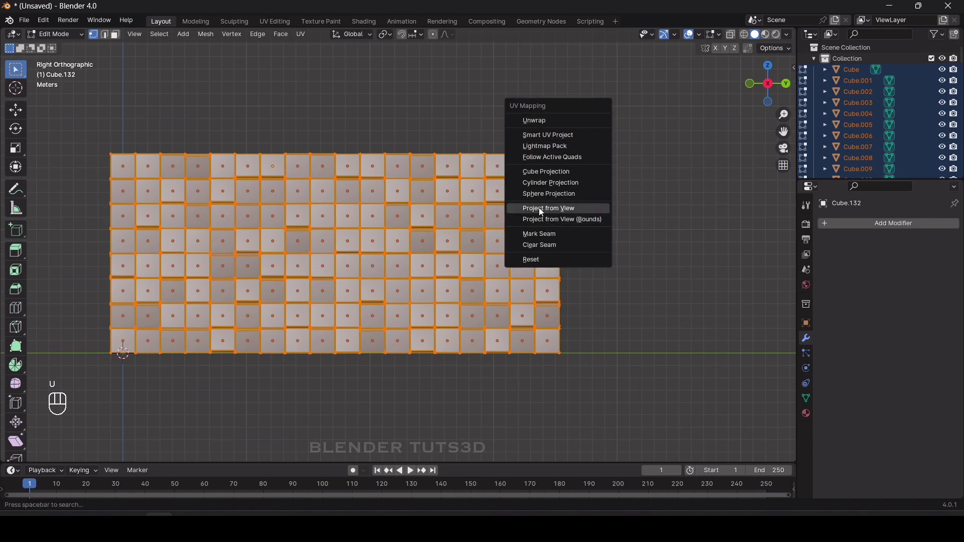
left_click(564, 208)
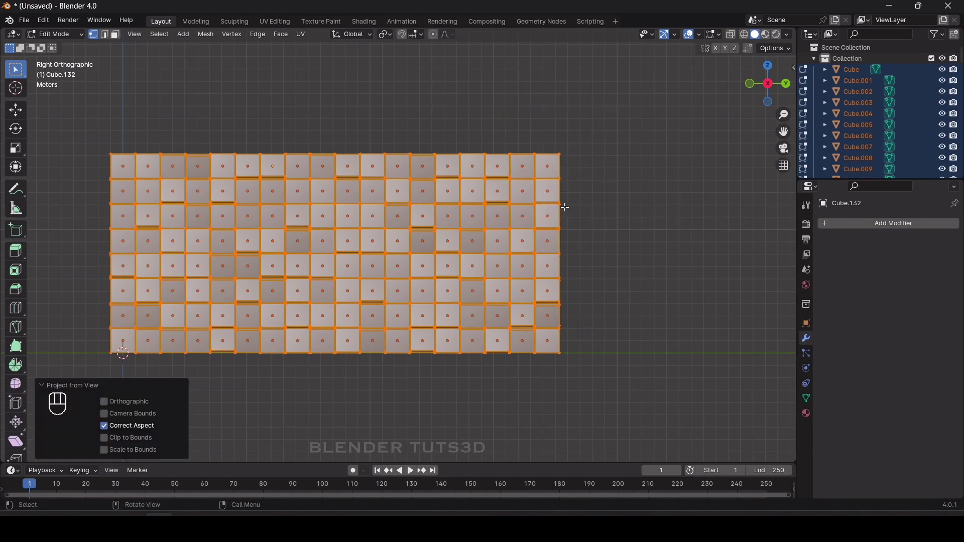
Examine the tiles' projected UV layout in the UV Editing workspace.
left_click(282, 22)
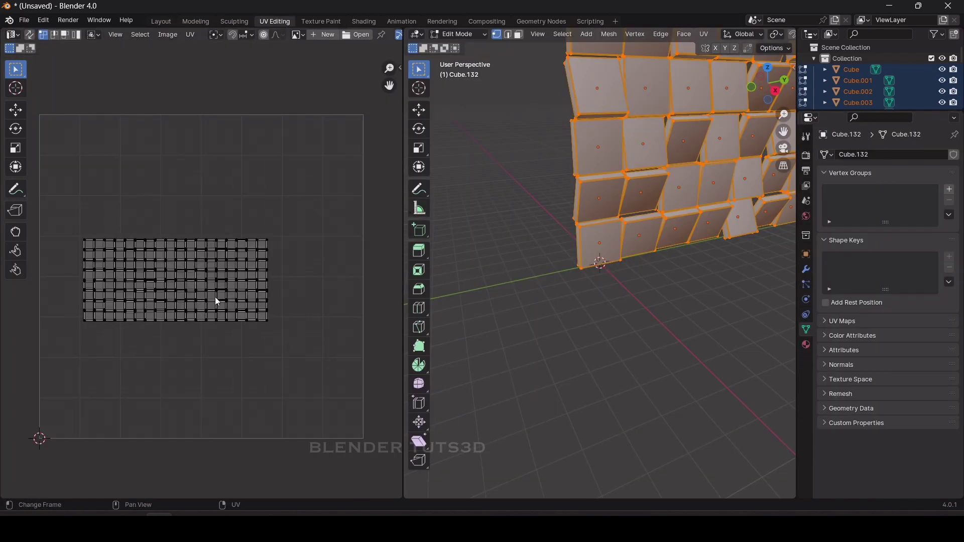
scroll(352, 251, "down", 2)
scroll(408, 274, "down", 2)
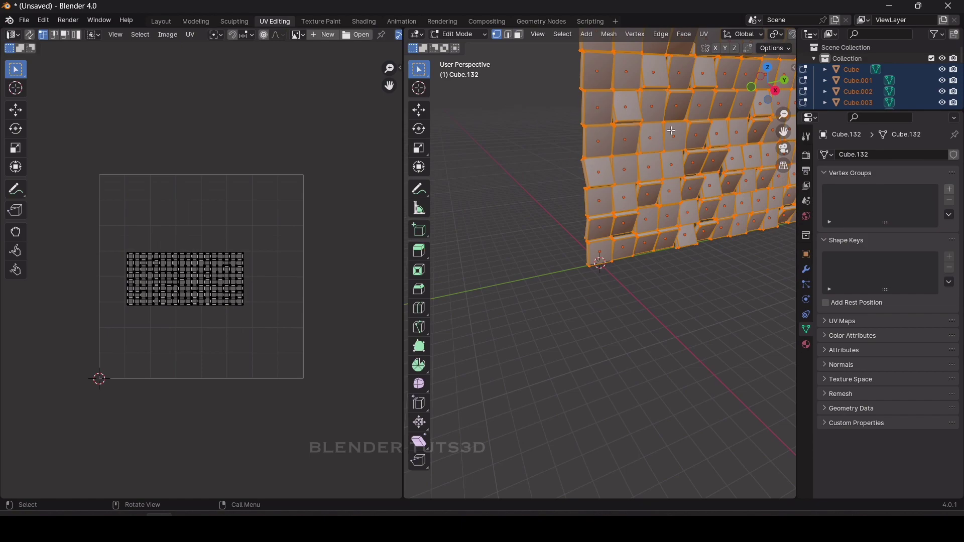
Switch to the Shading workspace to show the tile wall together with its material nodes.
left_click(363, 23)
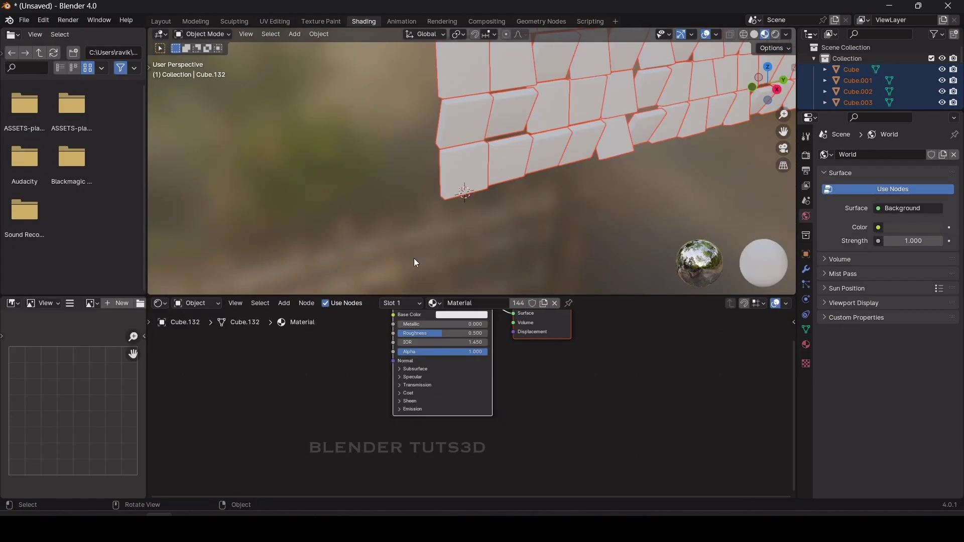
scroll(730, 132, "down", 2)
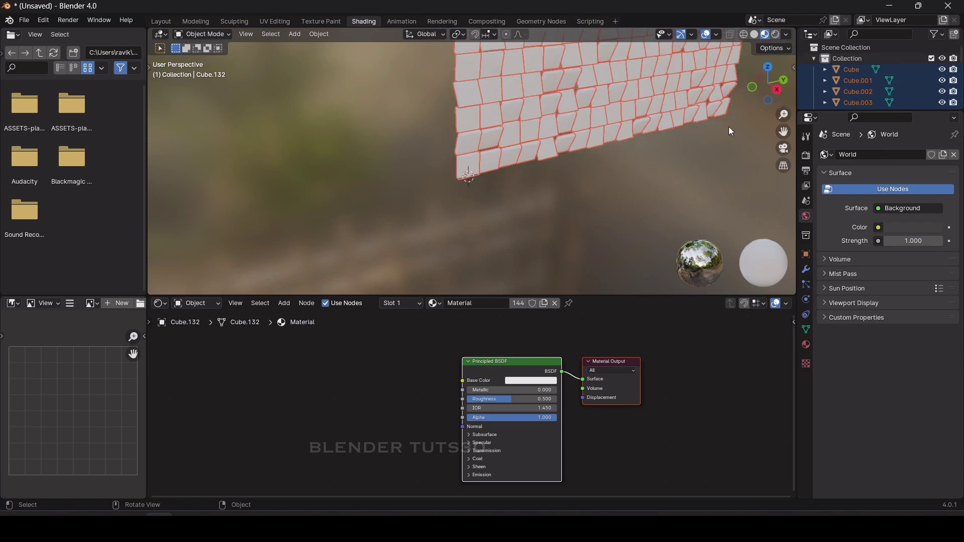
left_click_drag(782, 129, 676, 207)
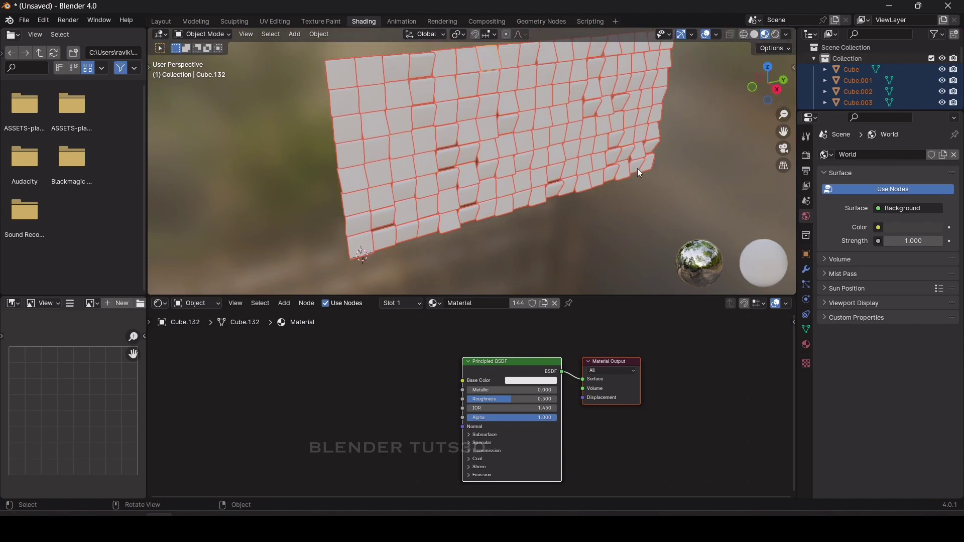
Add an Image Texture with Mapping and Texture Coordinate nodes to the tile material's Base Color.
scroll(532, 348, "up", 2)
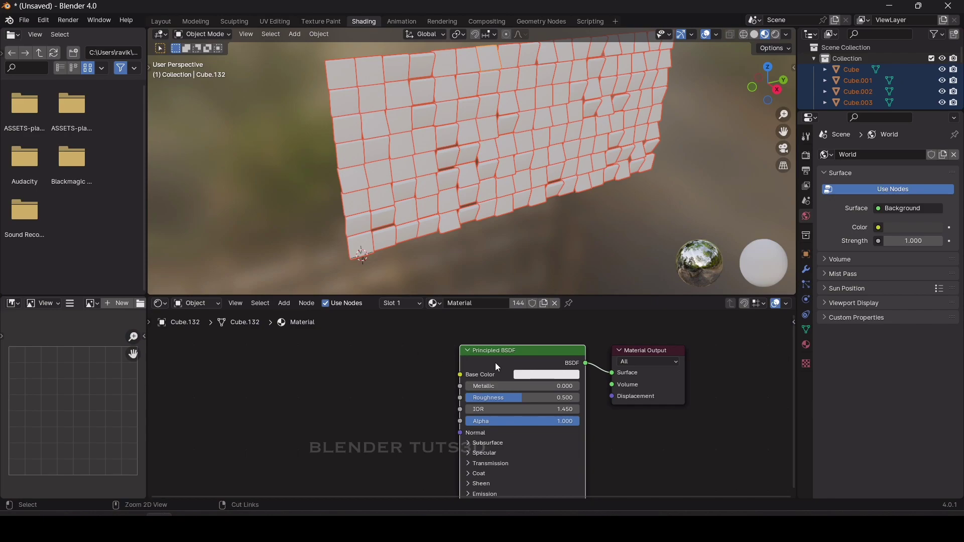
key("ctrl+t")
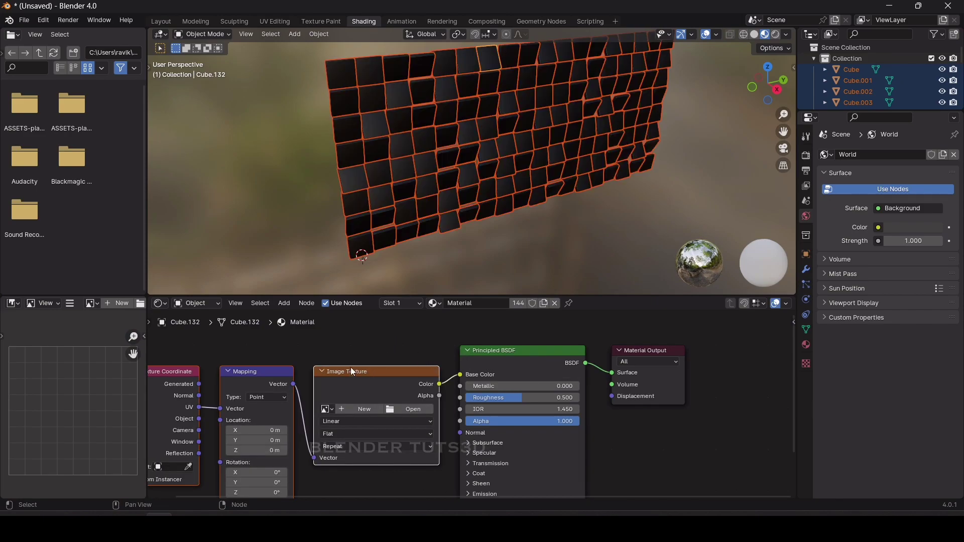
middle_click_drag(350, 367, 453, 372)
scroll(453, 372, "up", 2)
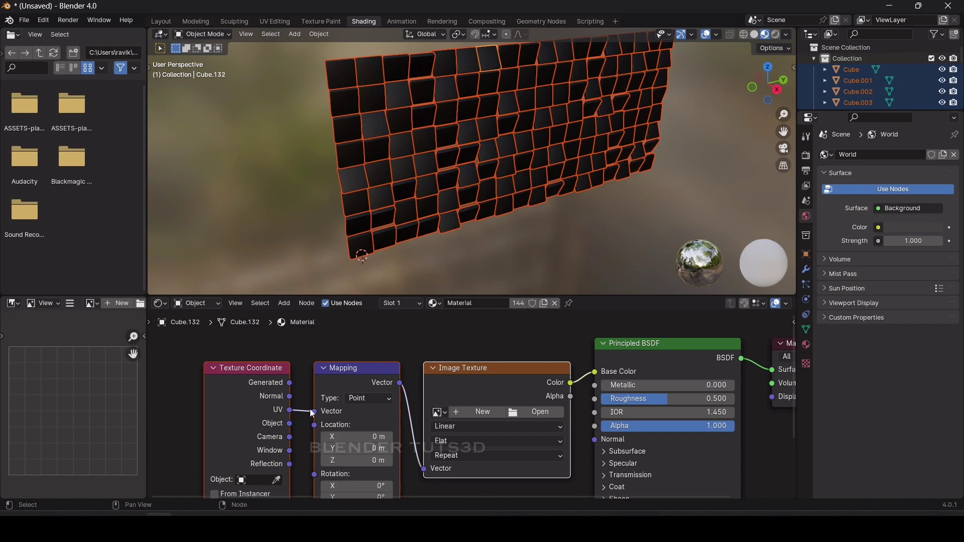
Load the gradient image codioful-formerly-gradienta-G084bO4wGDA-unsplash.jpg from the Desktop folder into the Image Texture node.
left_click(533, 414)
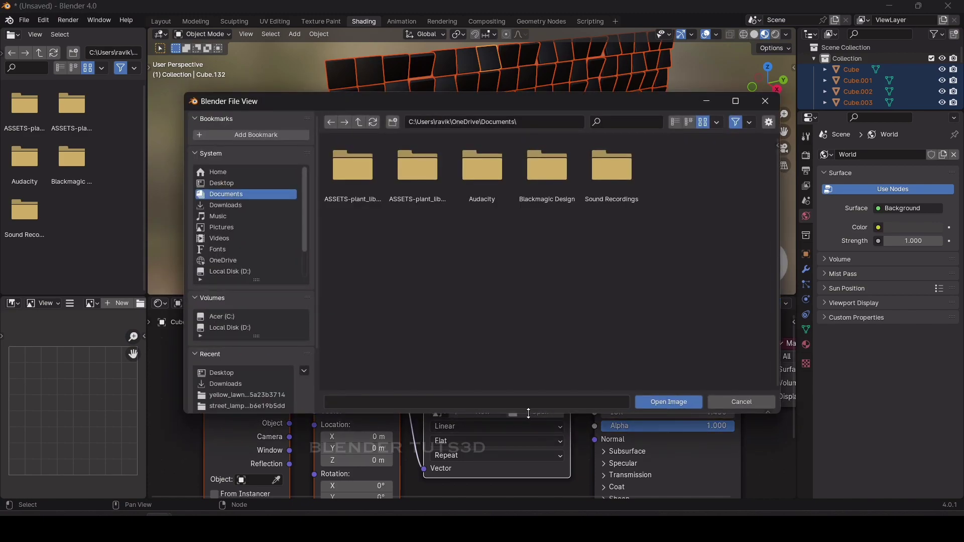
left_click(221, 182)
left_click(343, 246)
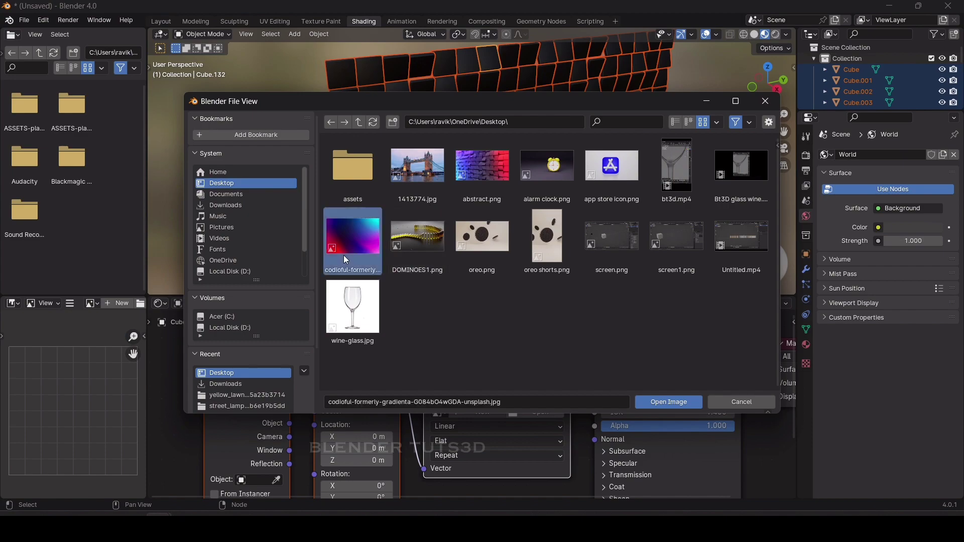
left_click(666, 402)
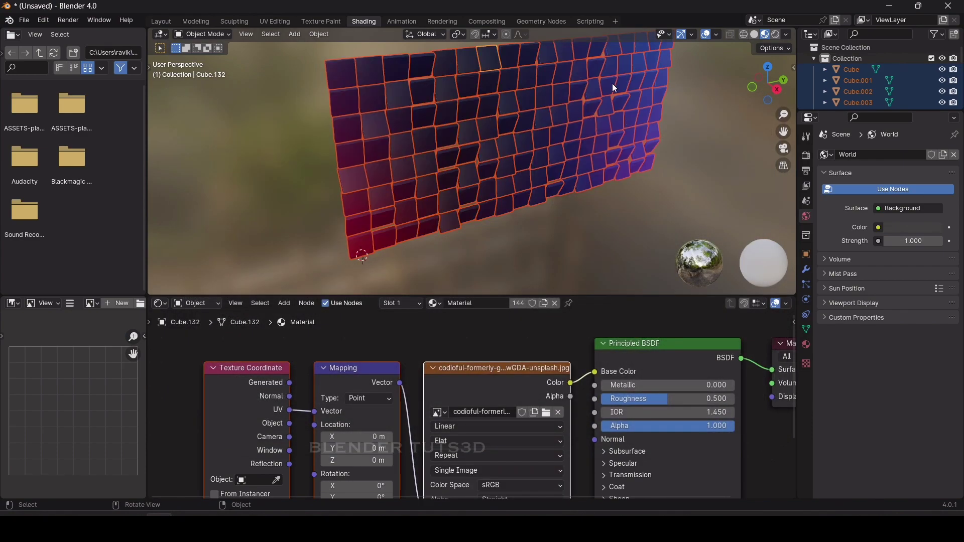
Set up the UV Editing workspace with the tile wall in Material Preview shading and the viewport overlays hidden.
left_click(271, 20)
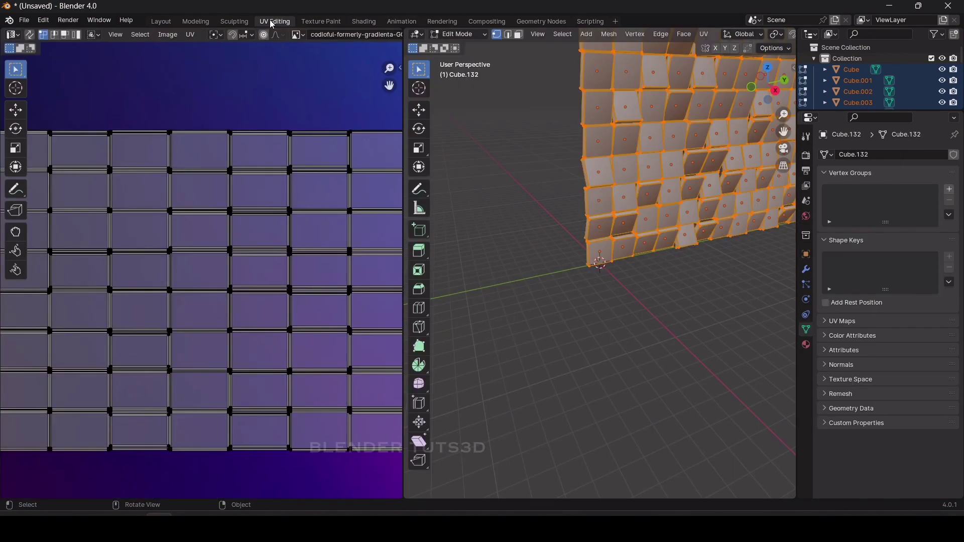
scroll(702, 196, "down", 6)
left_click_drag(783, 133, 713, 168)
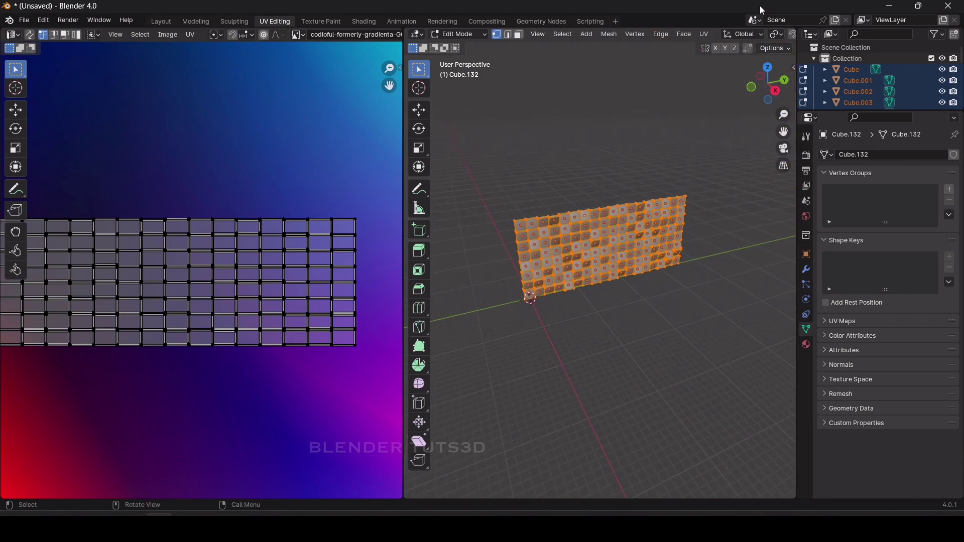
scroll(761, 37, "down", 5)
left_click(767, 35)
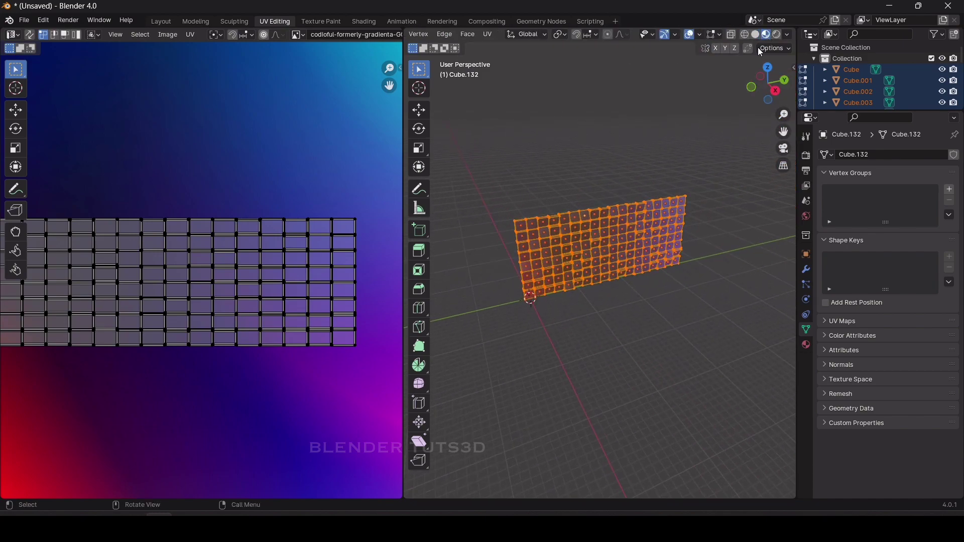
left_click(689, 34)
left_click_drag(766, 82, 745, 84)
left_click_drag(785, 134, 760, 139)
scroll(606, 244, "up", 3)
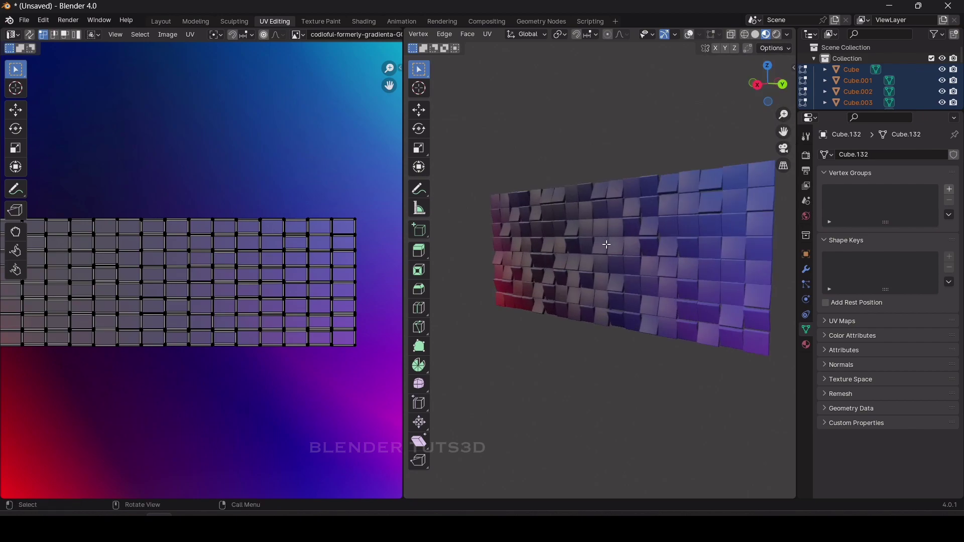
Scale up all the tile UVs together and centre them horizontally on the gradient image.
scroll(301, 250, "down", 4)
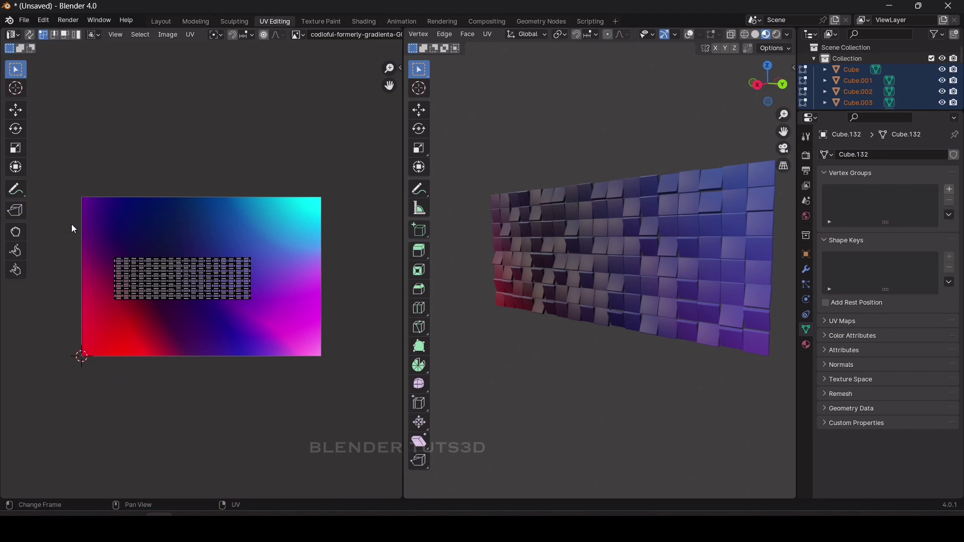
key("a")
key("s")
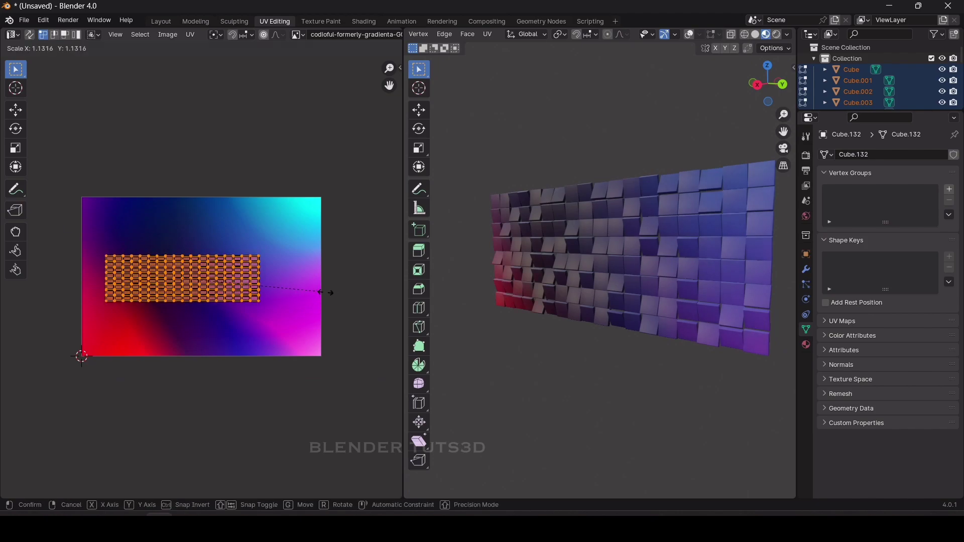
left_click(366, 310)
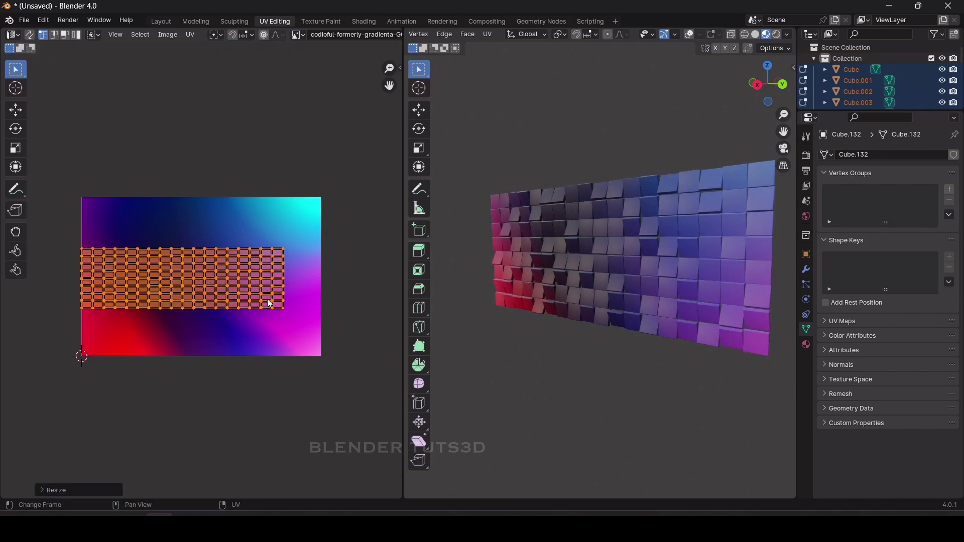
key("g")
left_click(285, 298)
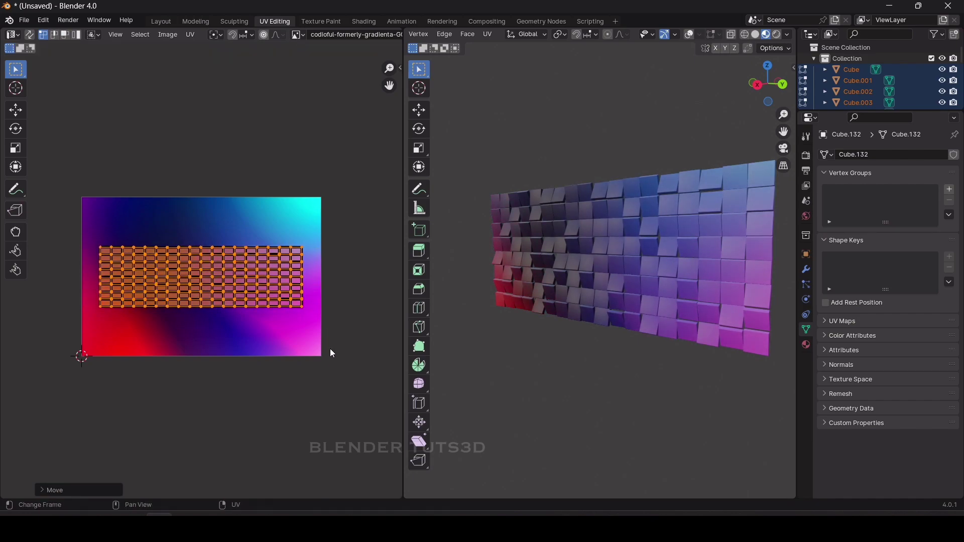
Rotate the UVs to run diagonally from the gradient's red corner to its cyan corner, enlarging and repositioning them to fit.
key("r")
left_click(351, 289)
key("s")
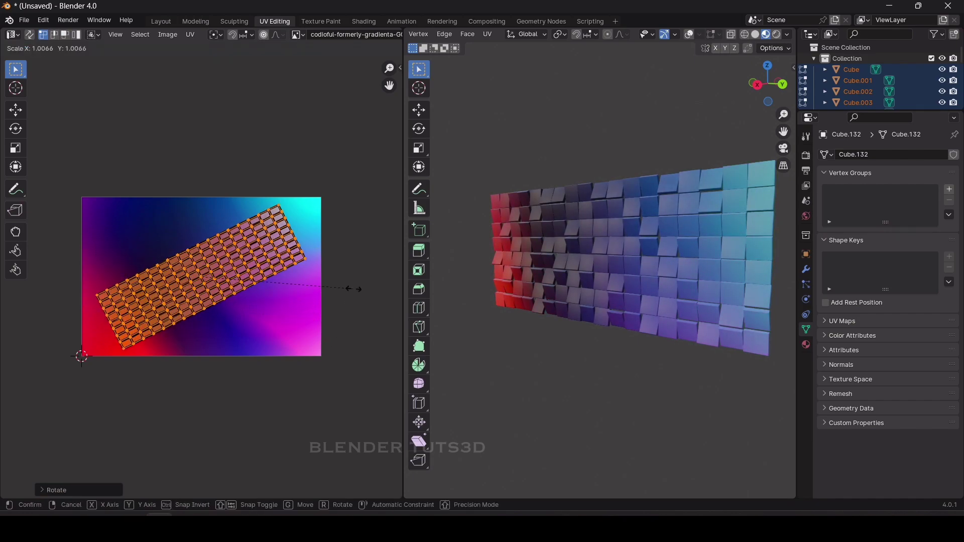
left_click(364, 296)
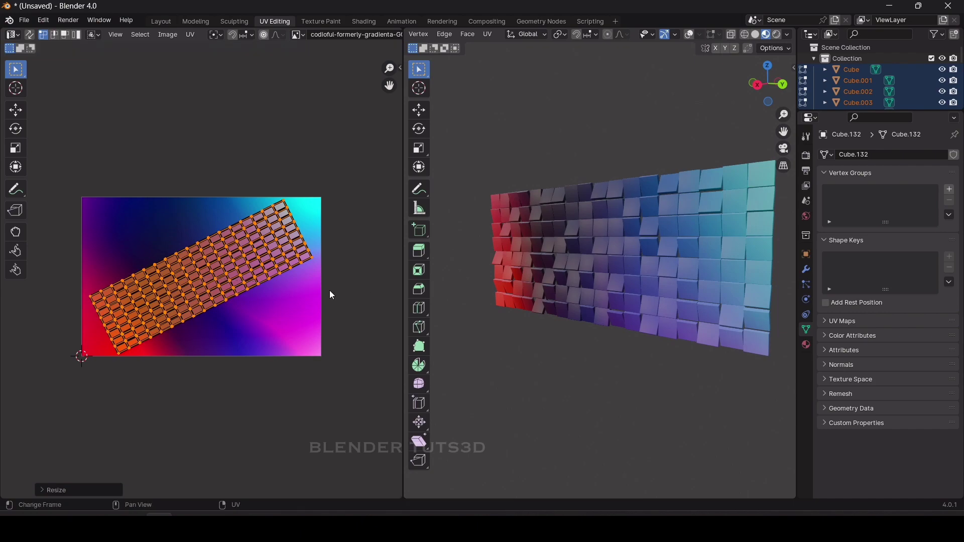
key("g")
left_click(345, 319)
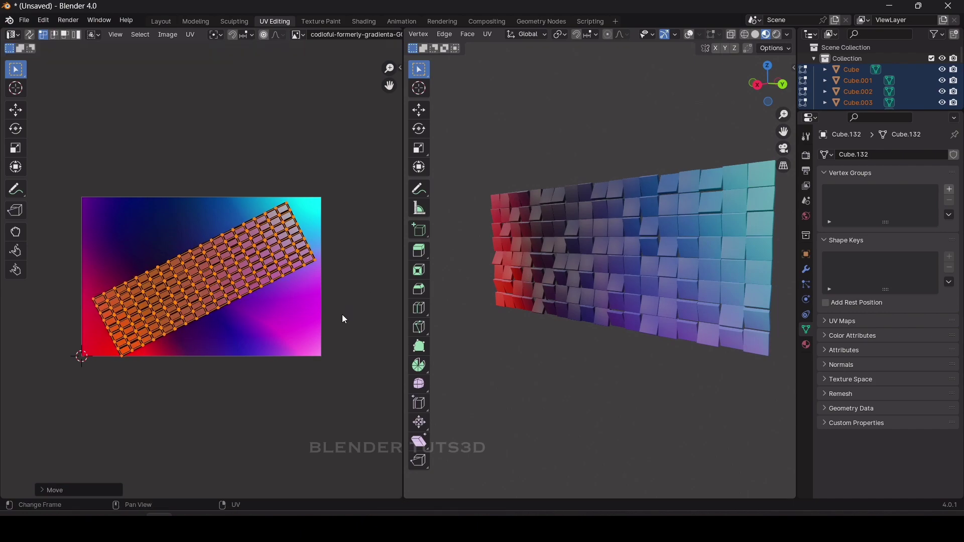
Rotate all the tile UVs by 180° to reverse the gradient's direction on the wall.
type("r180")
key("Return")
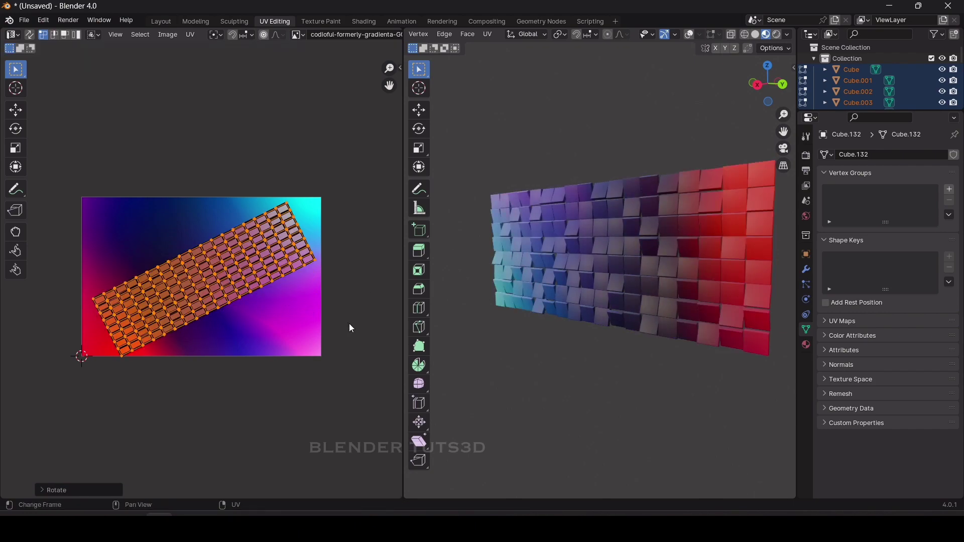
Switch to the Layout workspace, show the wall in Rendered shading, and deselect all the tiles.
left_click(161, 22)
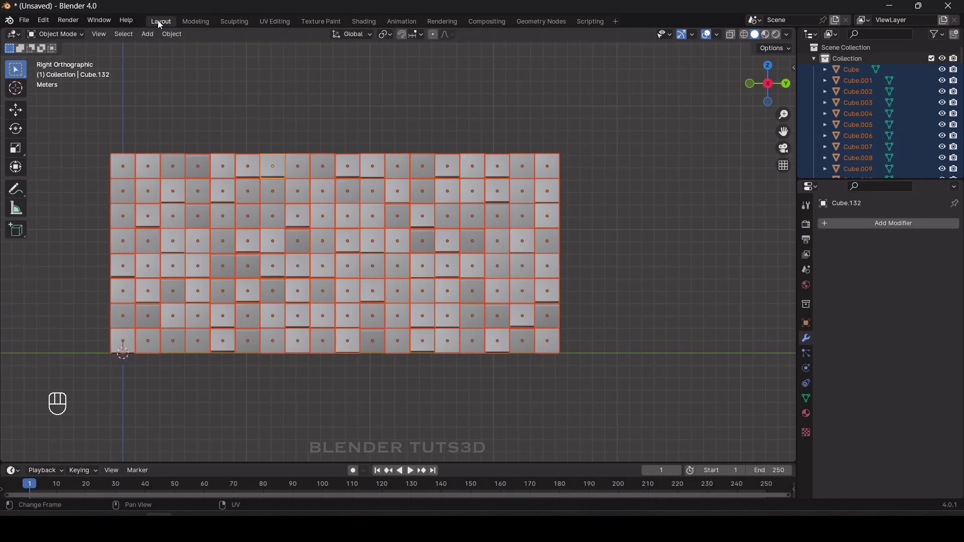
left_click(776, 37)
left_click(741, 76)
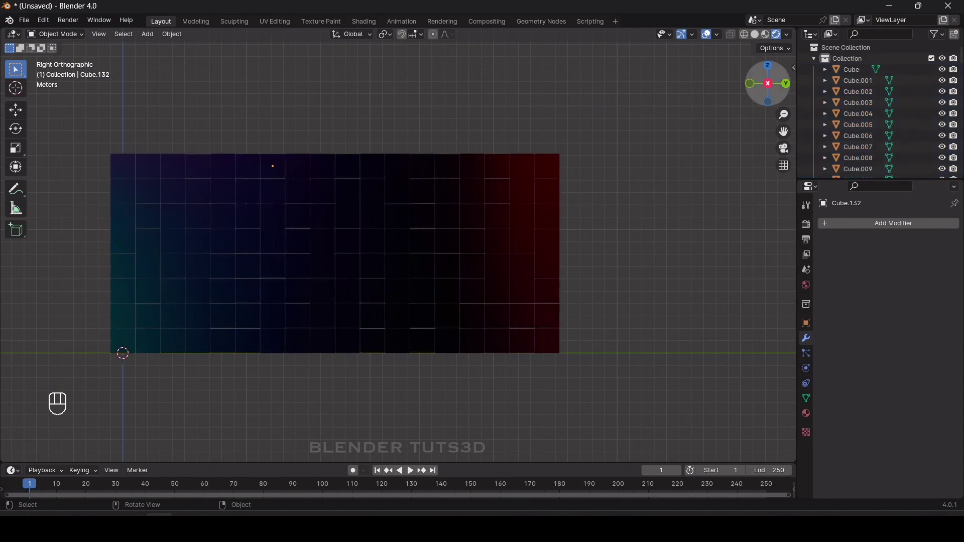
left_click_drag(768, 81, 755, 90)
Set the render engine to Cycles with GPU Compute as the device.
left_click(806, 224)
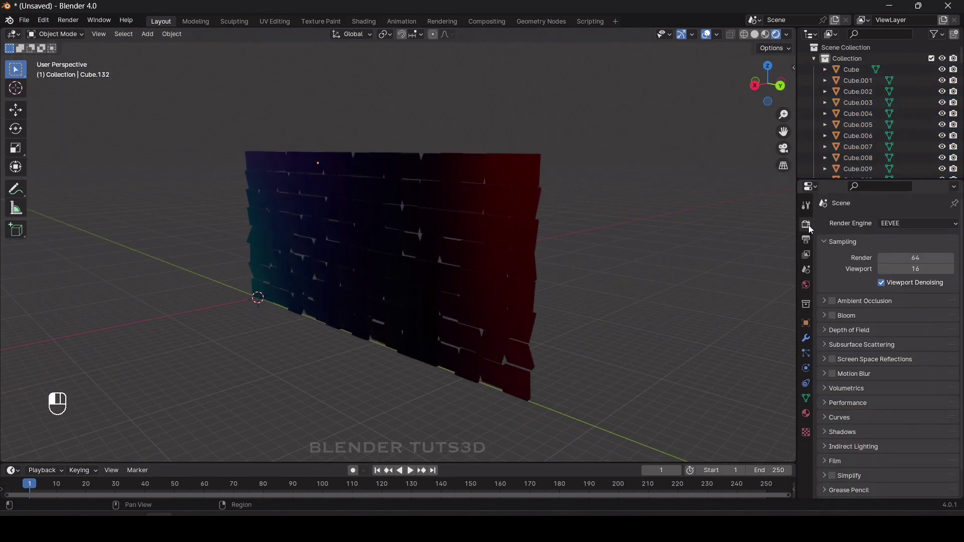
left_click(899, 228)
left_click(902, 261)
left_click(902, 250)
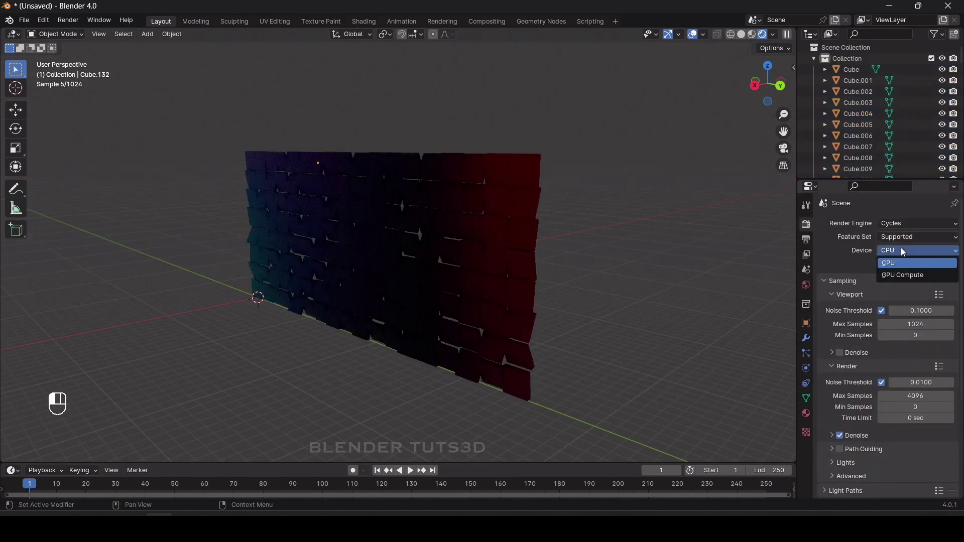
left_click(898, 275)
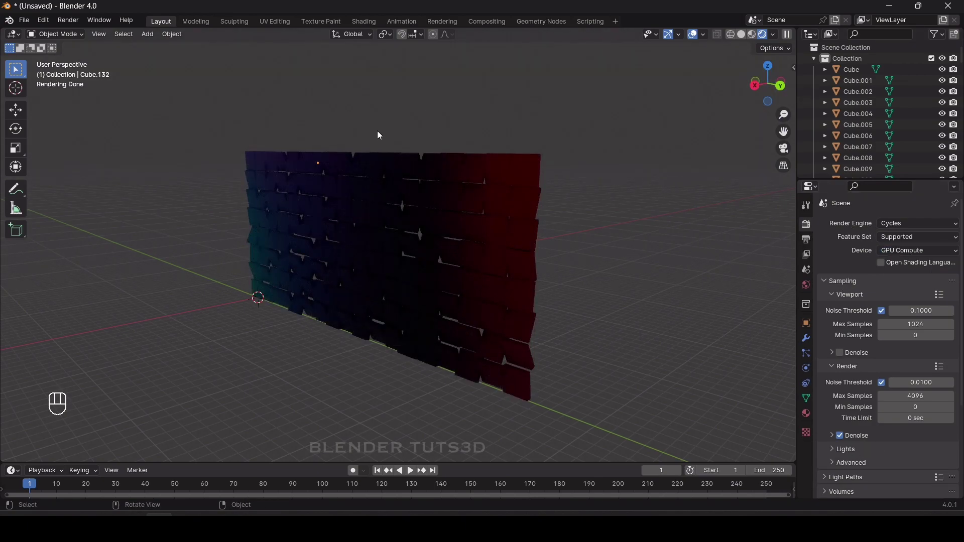
Add an area light to the scene.
key("shift")
key("shift+a")
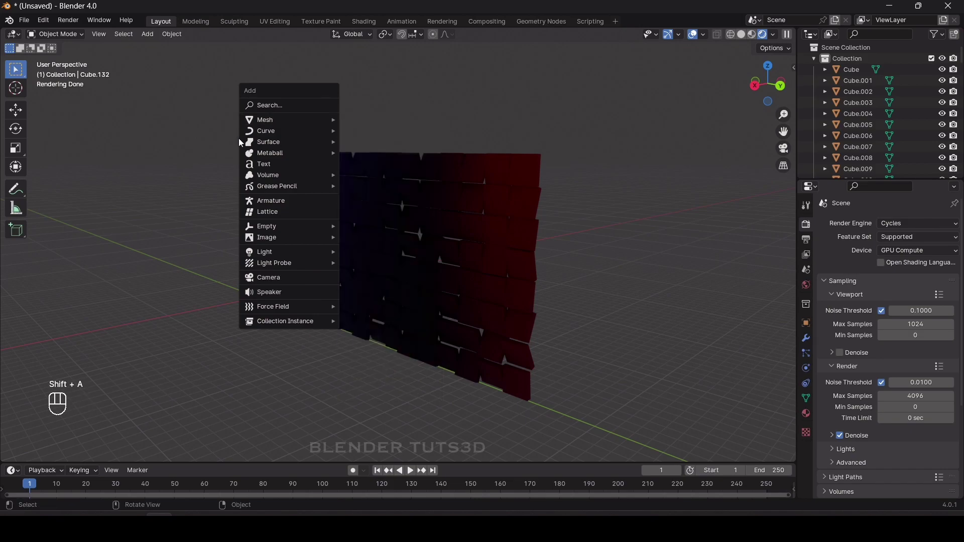
mouse_move(291, 253)
left_click(363, 288)
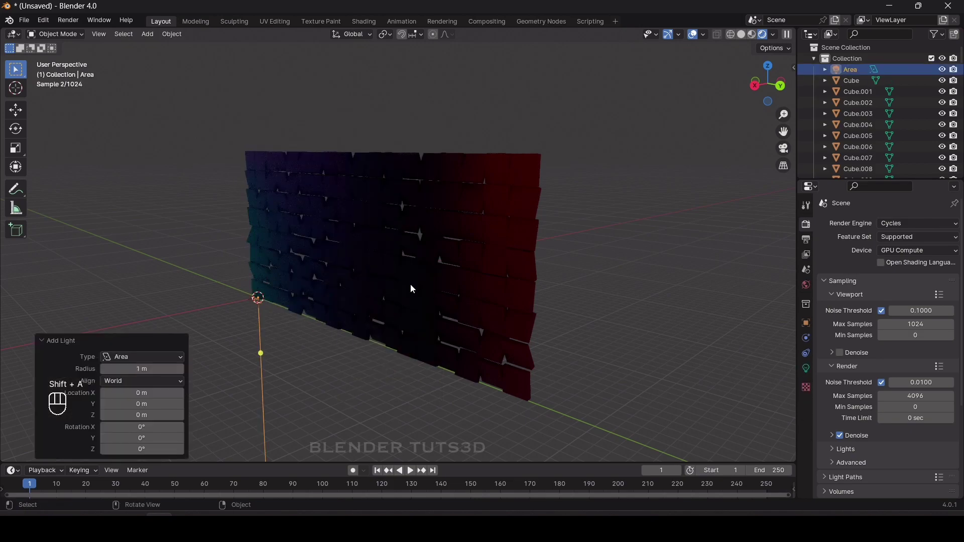
In the right orthographic view, stretch the area light about 20 times along the Y axis.
left_click(755, 85)
scroll(410, 315, "down", 4)
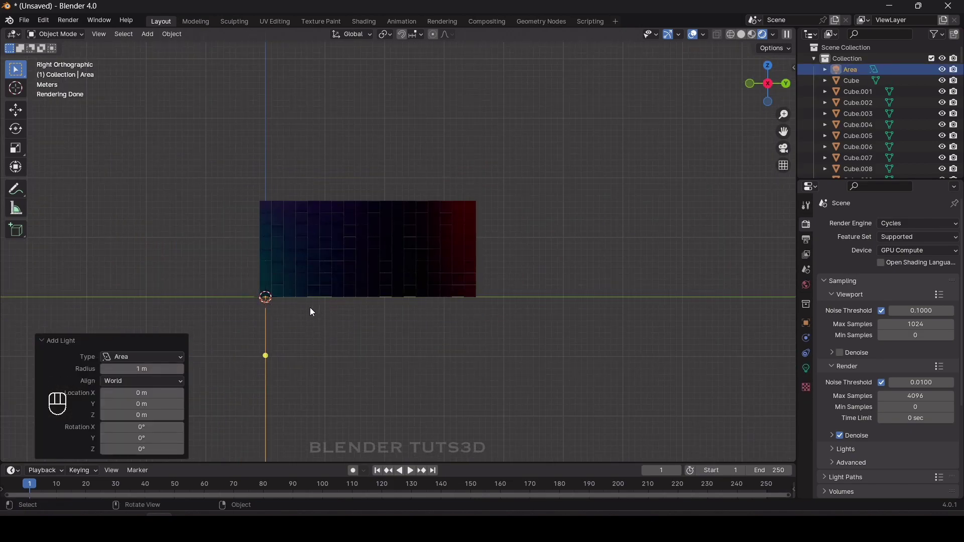
left_click(264, 345)
key("s")
key("y")
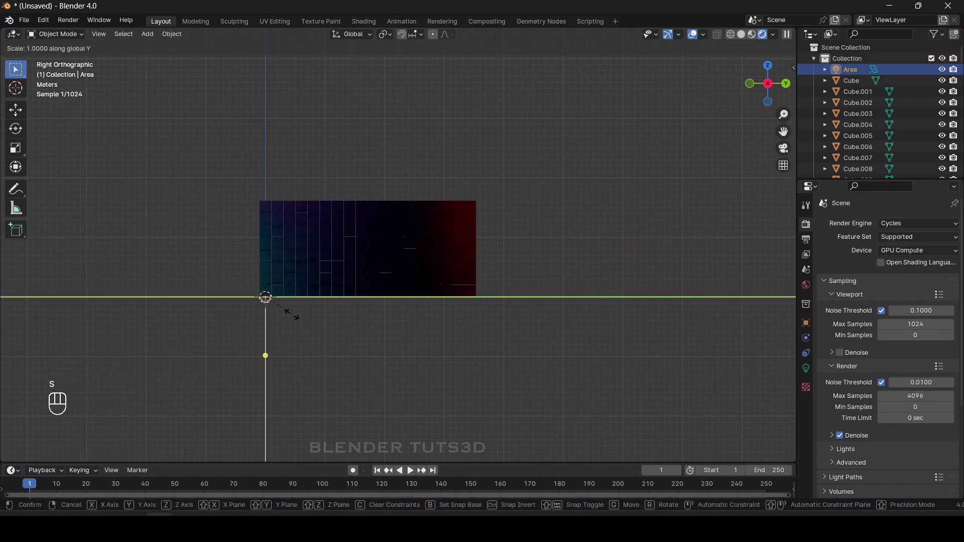
left_click(102, 323)
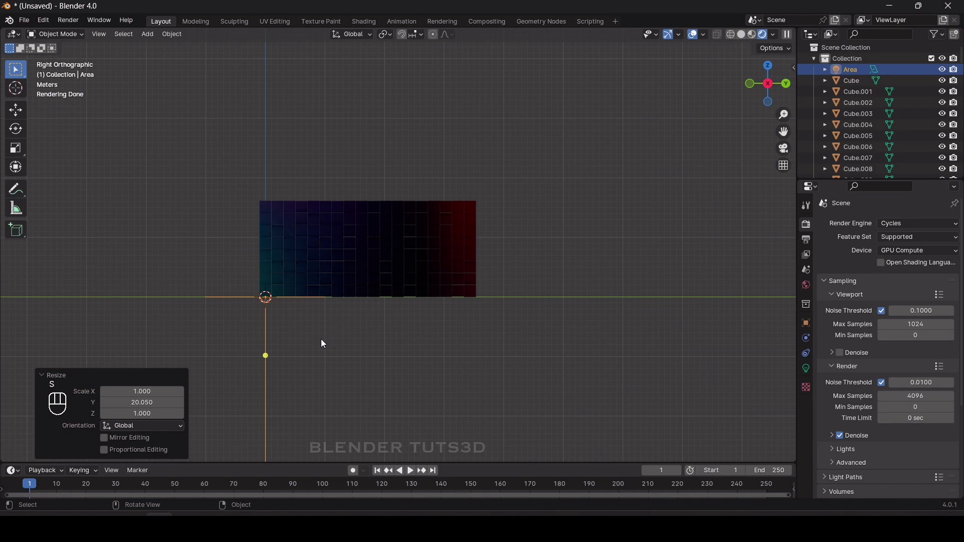
Move the area light just above the middle of the wall and scale it about 1.75 times along Y.
key("g")
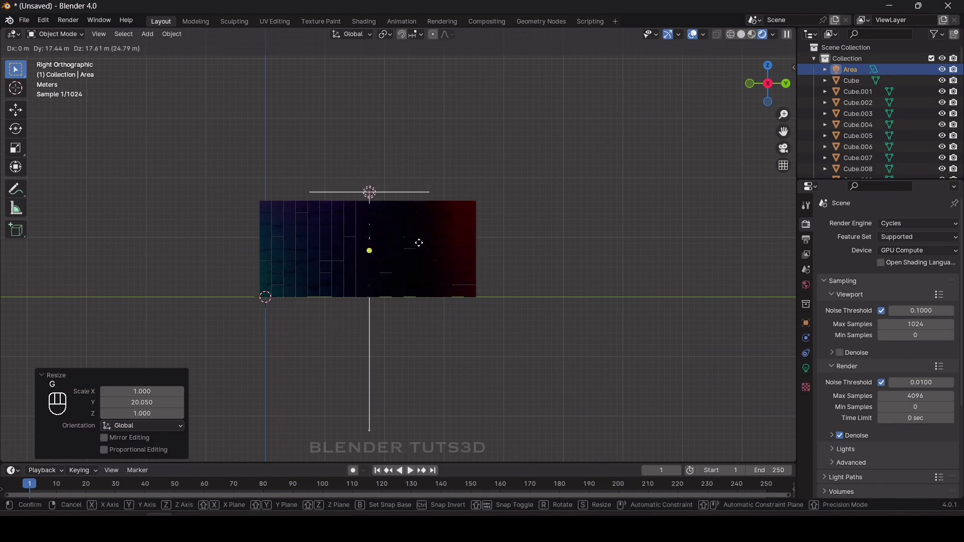
left_click(422, 242)
key("s")
key("y")
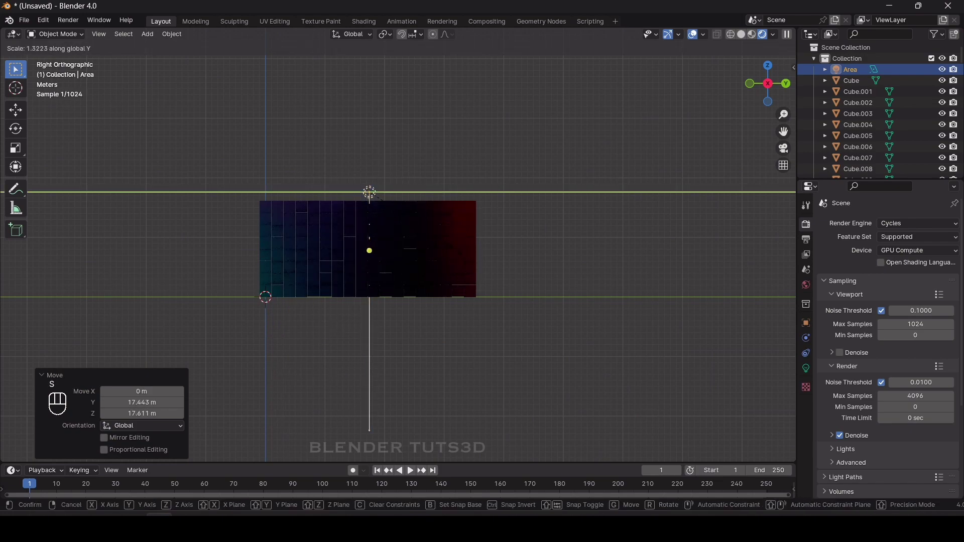
left_click(489, 262)
In the front view, move the area light about 6.8 m along X and rotate it about 36.7° toward the wall.
left_click(751, 85)
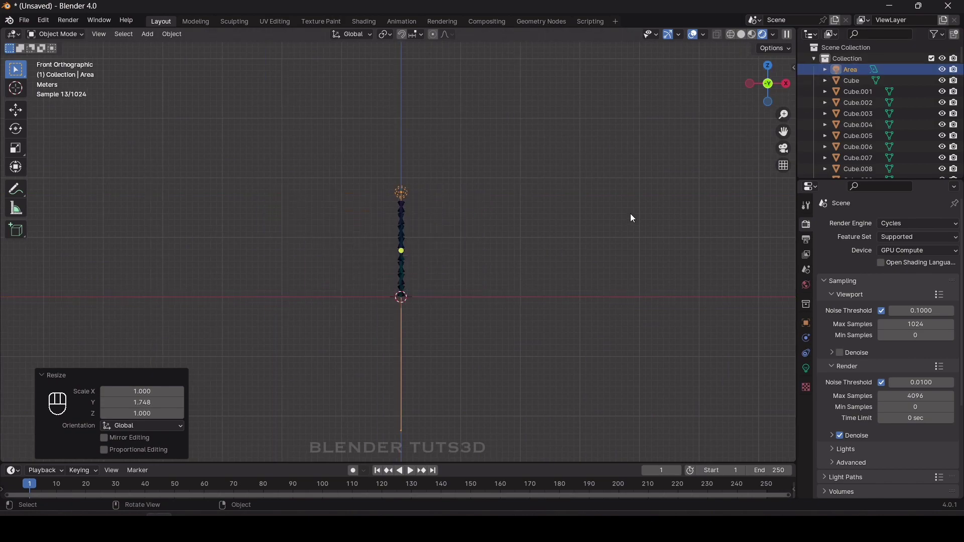
key("g")
left_click(455, 199)
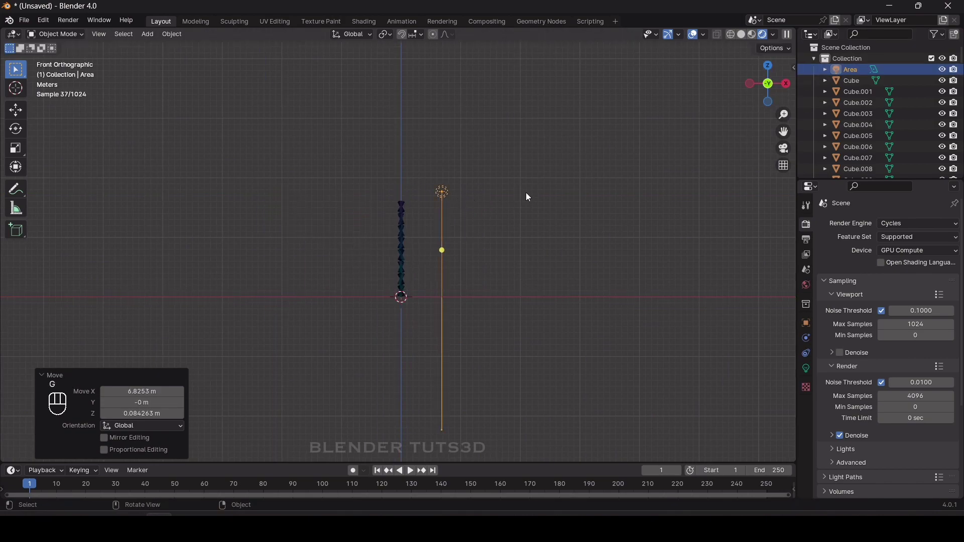
key("r")
left_click(520, 251)
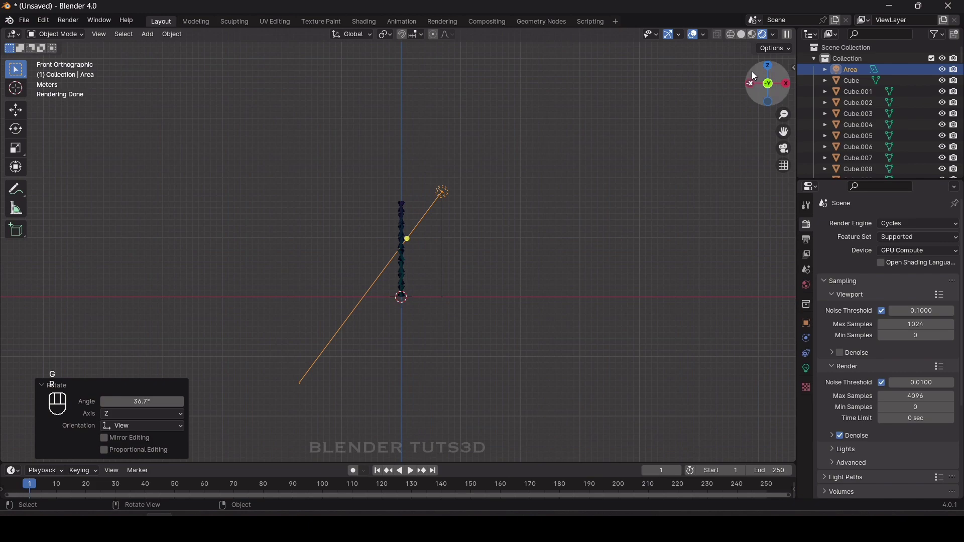
Set the area light's power to 1500 W.
mouse_move(752, 71)
left_mouse_down()
mouse_move(737, 80)
mouse_move(751, 86)
left_mouse_up()
left_click(806, 368)
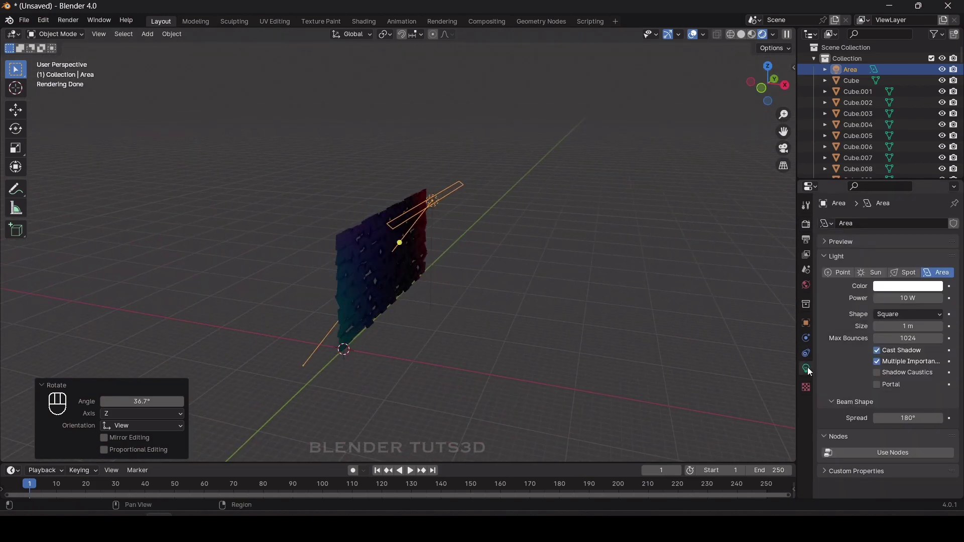
left_click(914, 299)
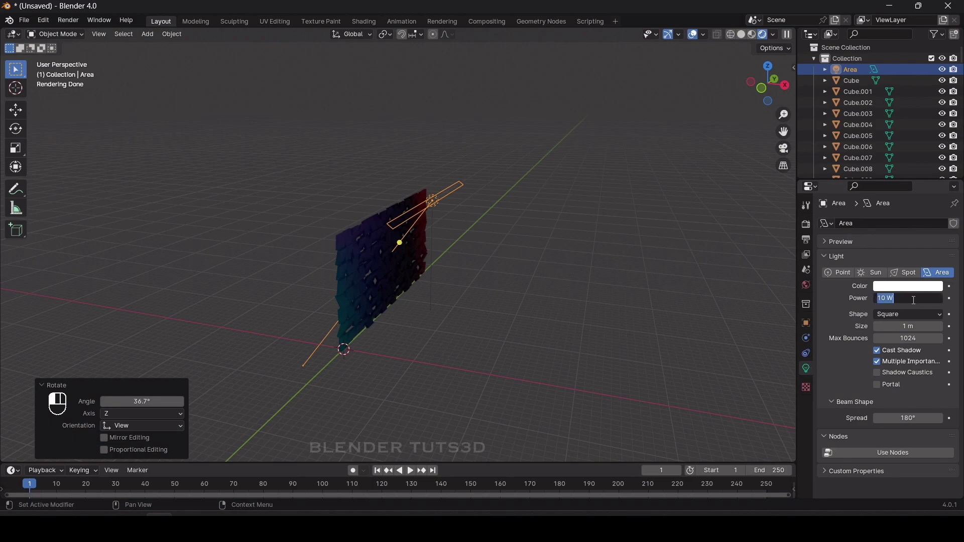
type("1500")
key("Return")
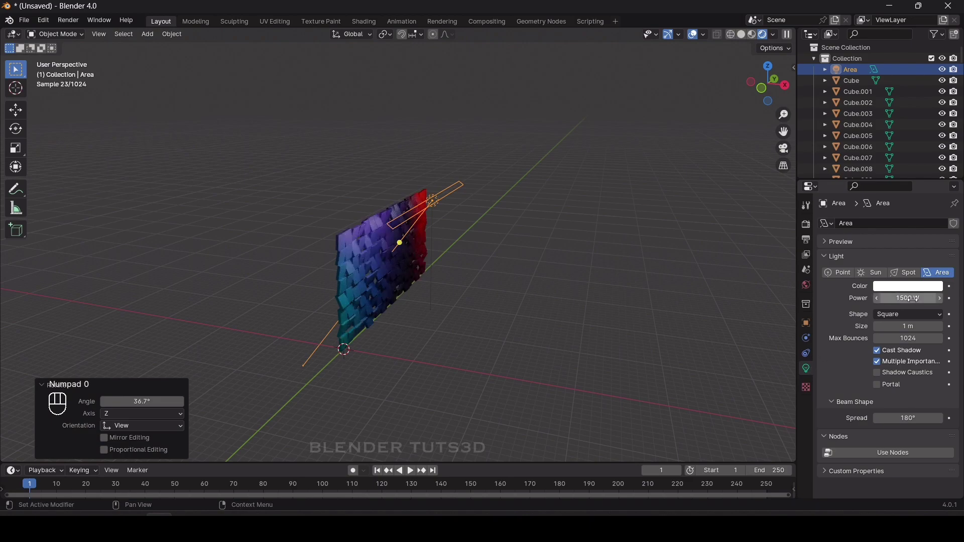
In the front view, duplicate the area light and move the copy about 15.7 m down along Z.
left_click(762, 88)
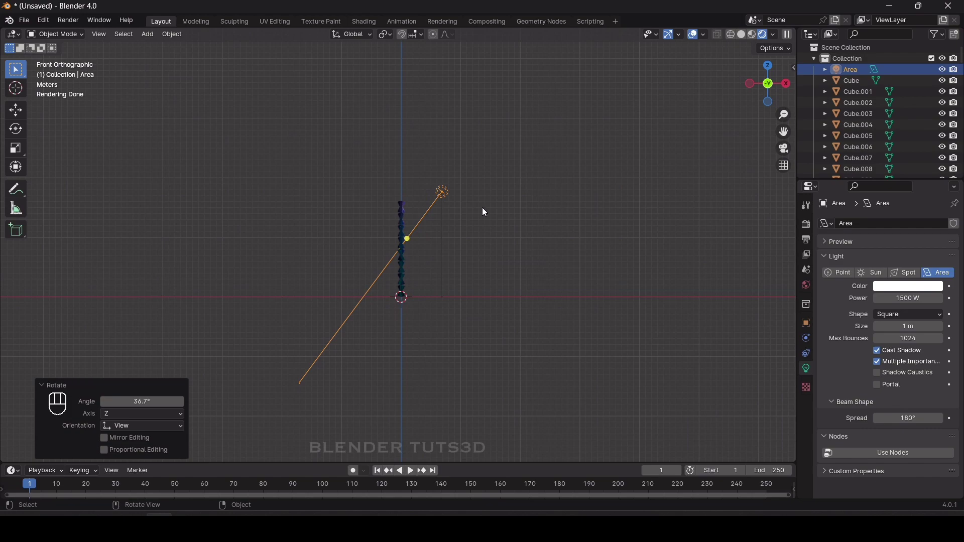
key("shift+d")
right_click(442, 330)
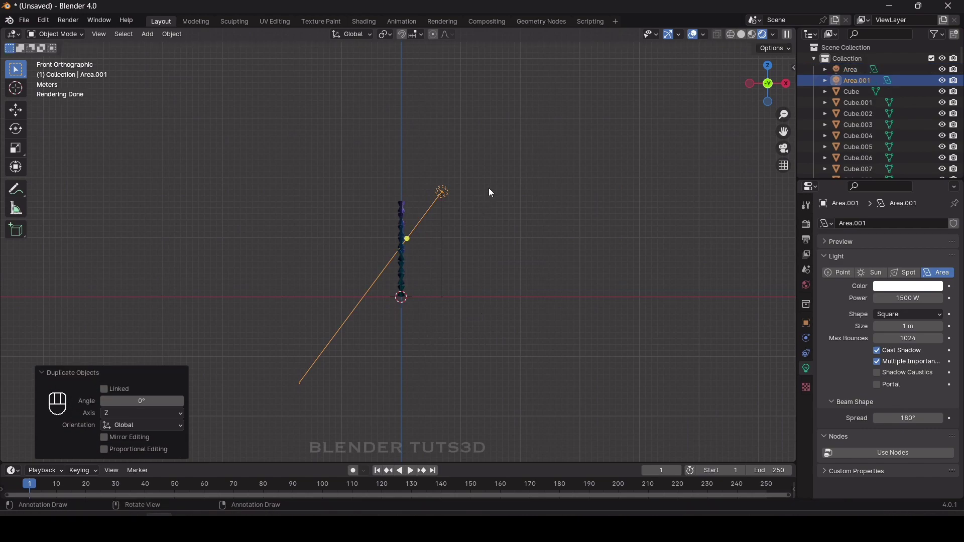
key("g")
key("z")
left_click(495, 273)
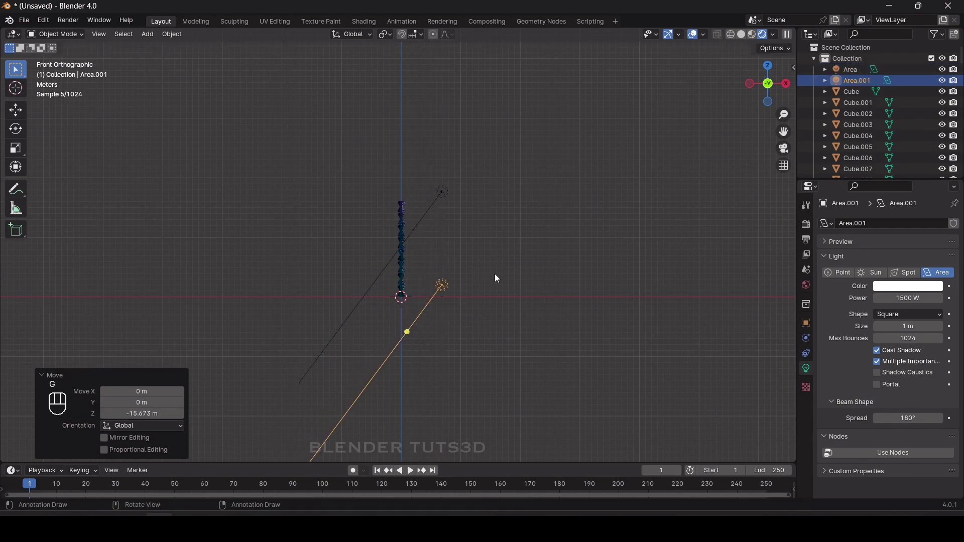
Rotate the lower area light about 93.1° toward the wall and move it about 1.6 m along X and -2.4 m along Z.
key("r")
left_click(504, 343)
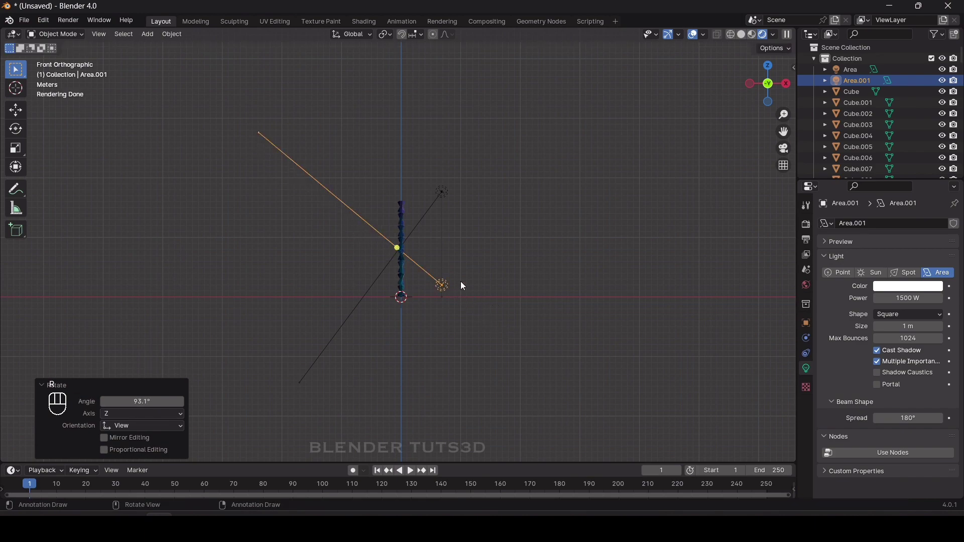
key("g")
left_click(469, 296)
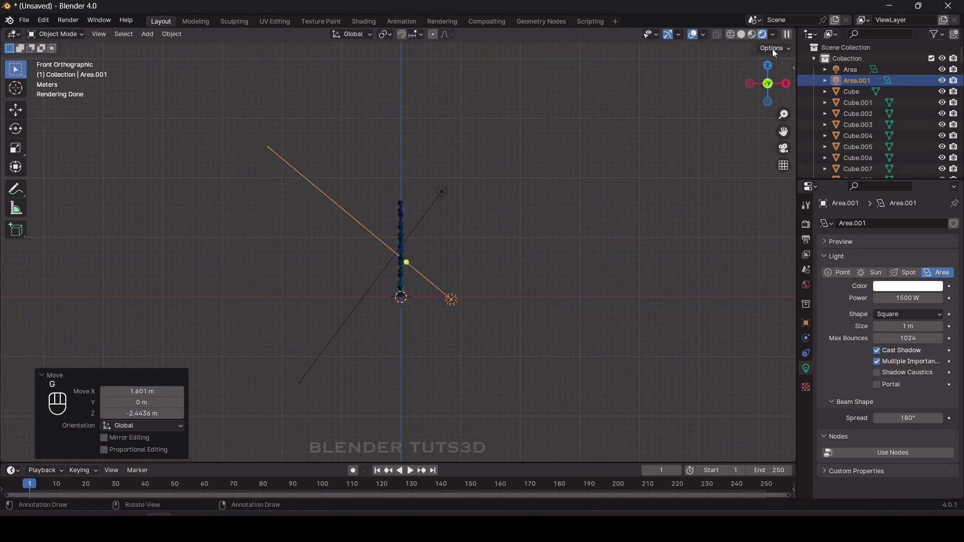
left_click_drag(772, 74, 633, 75)
scroll(555, 194, "up", 5)
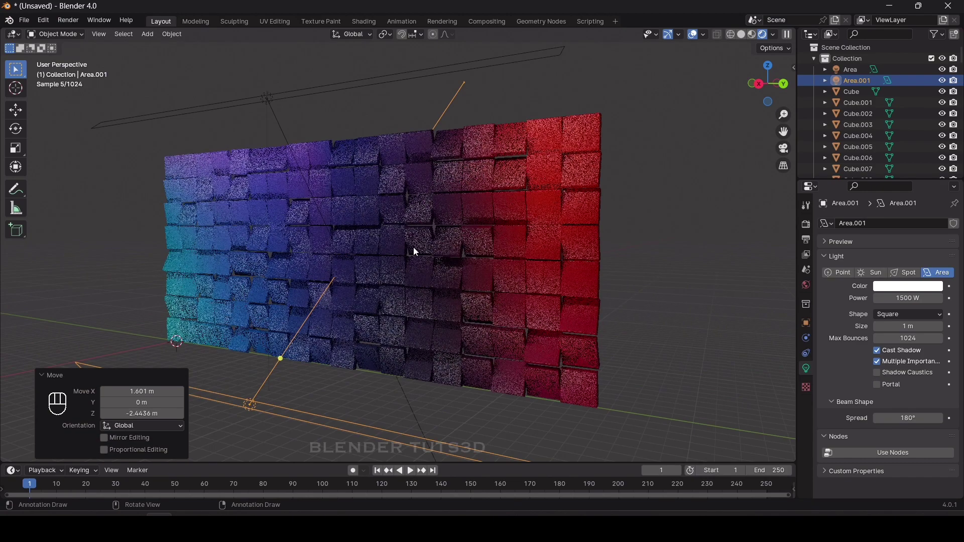
left_click(709, 203)
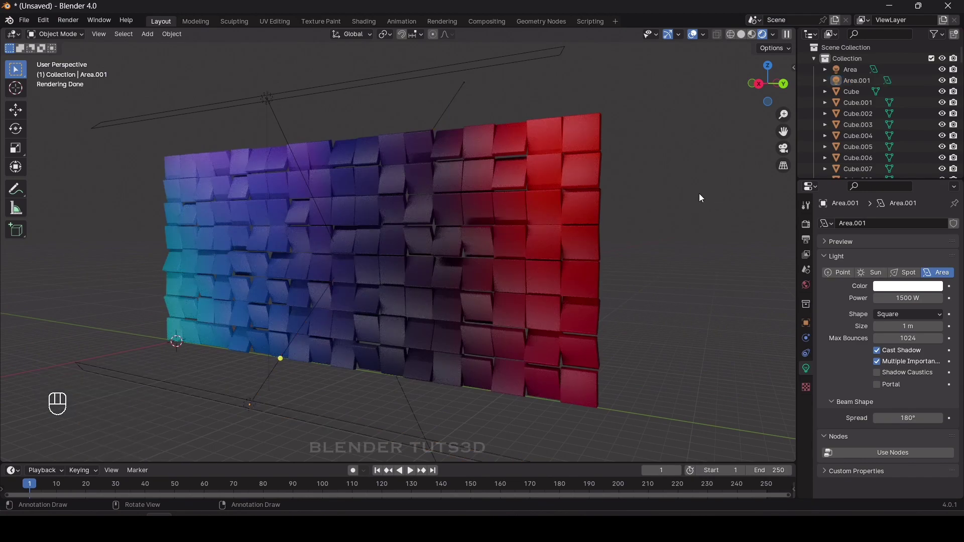
scroll(698, 194, "down", 2)
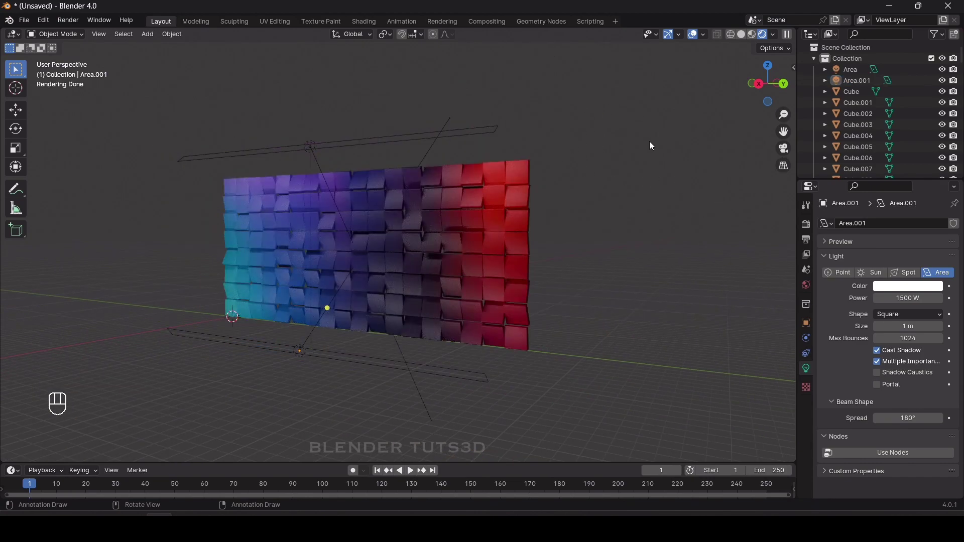
Lighten the world background colour to a medium grey.
left_click(806, 284)
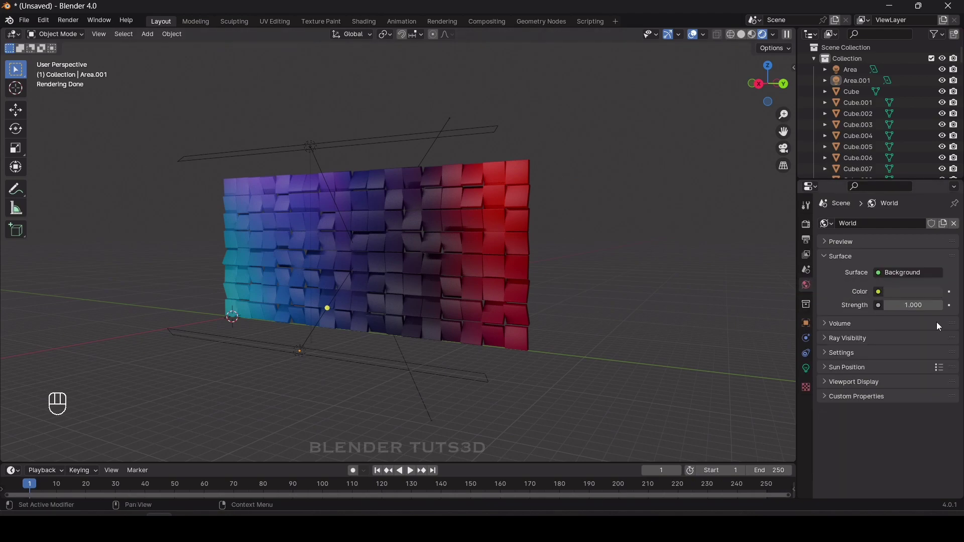
left_click(891, 294)
mouse_move(937, 173)
left_mouse_down()
mouse_move(935, 146)
mouse_move(933, 162)
left_mouse_up()
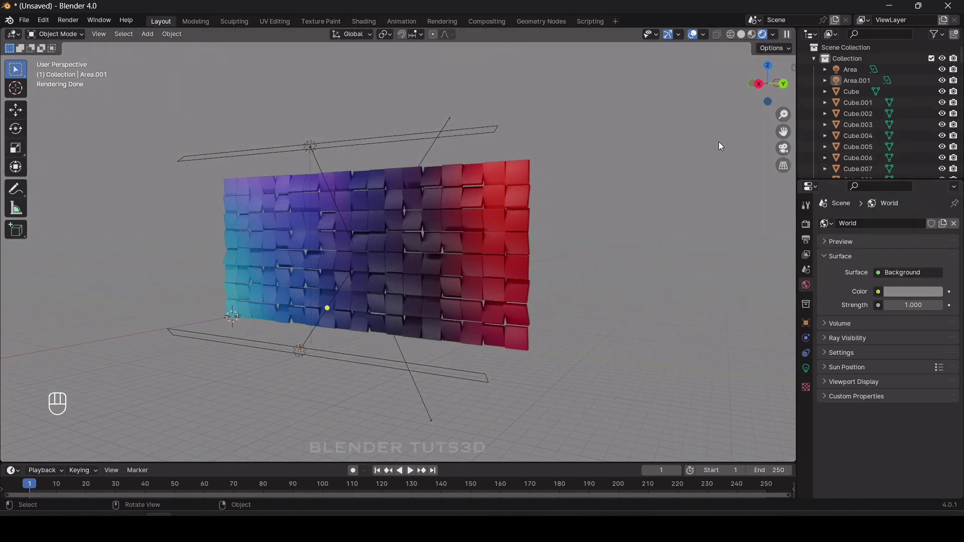
Enable the transparent film background in the Cycles render settings.
left_click(805, 224)
scroll(852, 339, "down", 4)
scroll(849, 335, "down", 2)
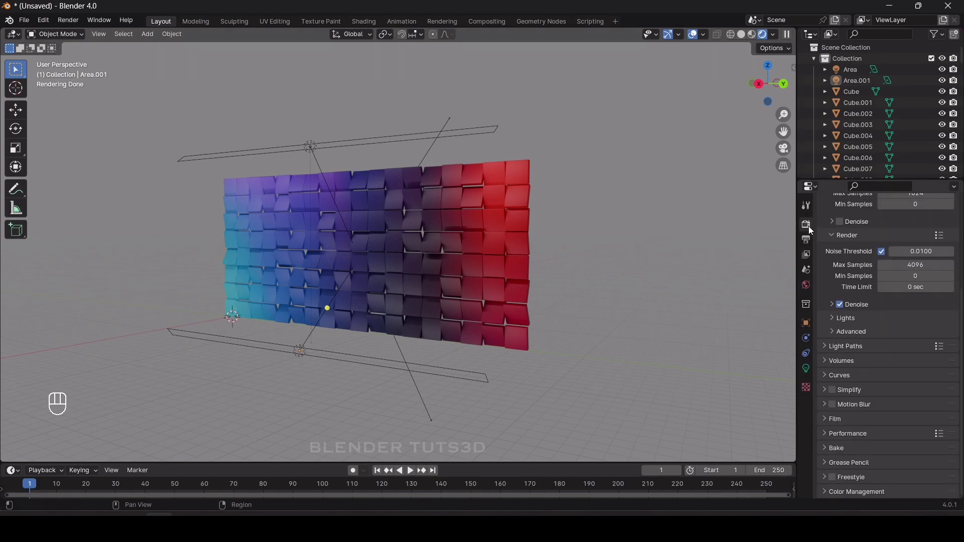
left_click(834, 419)
scroll(839, 429, "down", 5)
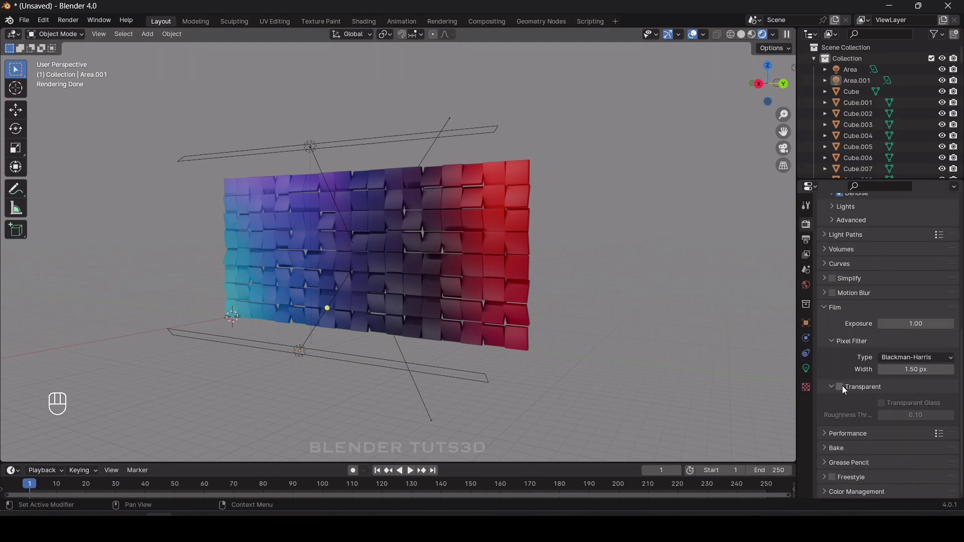
left_click(839, 387)
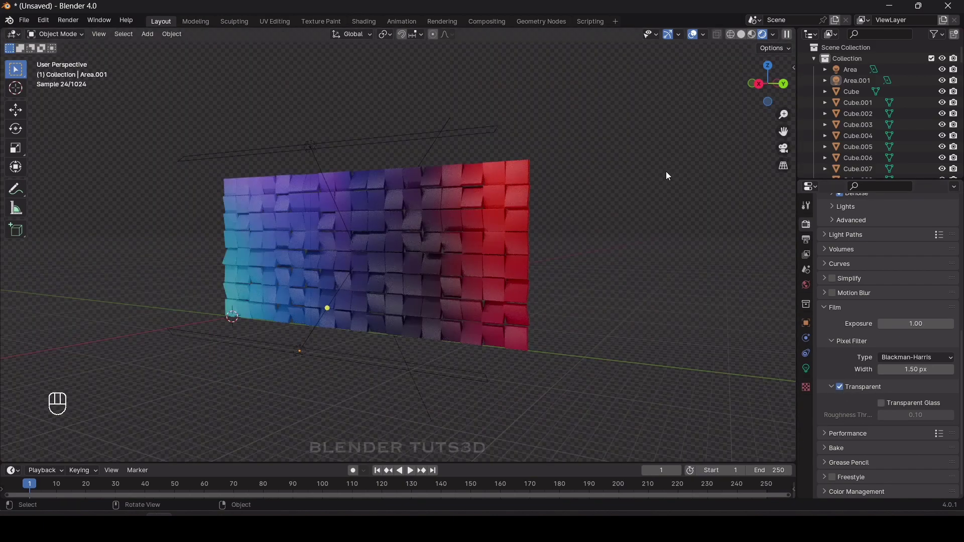
Add a plane mesh and scale it up about 11.7 times.
scroll(657, 170, "up", 3)
scroll(650, 169, "down", 2)
key("shift+a")
mouse_move(531, 55)
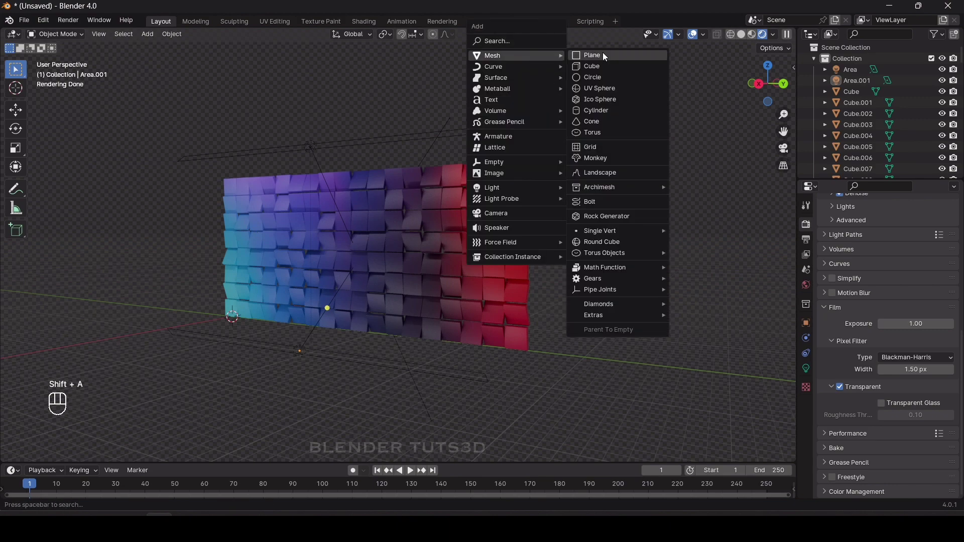
left_click(604, 55)
key("s")
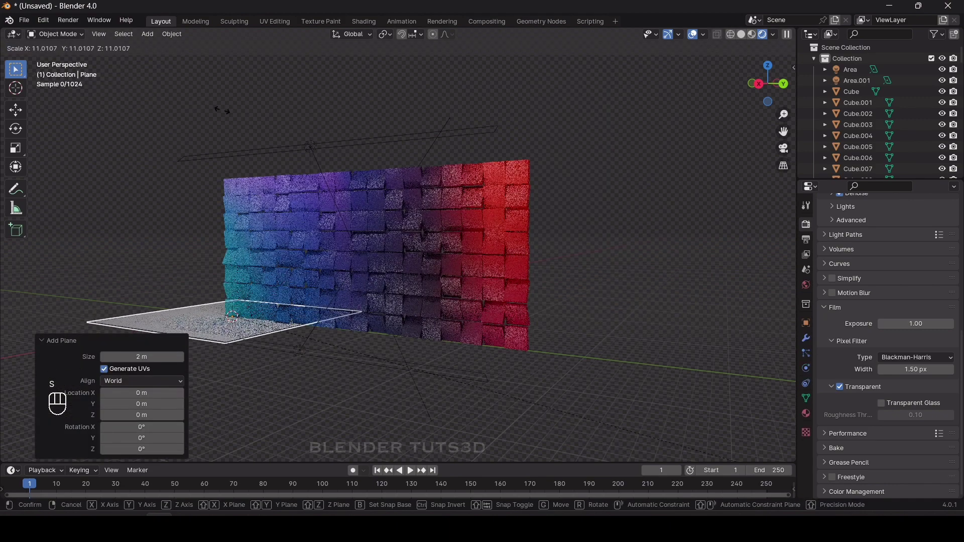
left_click(215, 105)
In the top view, rotate the plane 90° about Y and place it behind the wall, about -1.5 m along X and 17.4 m along Y.
left_click(758, 82)
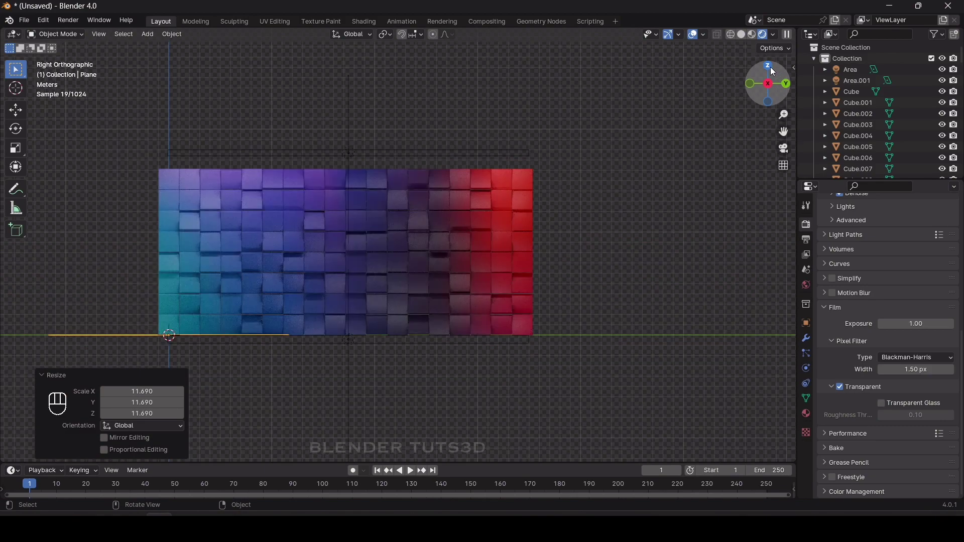
left_click(768, 66)
key("r")
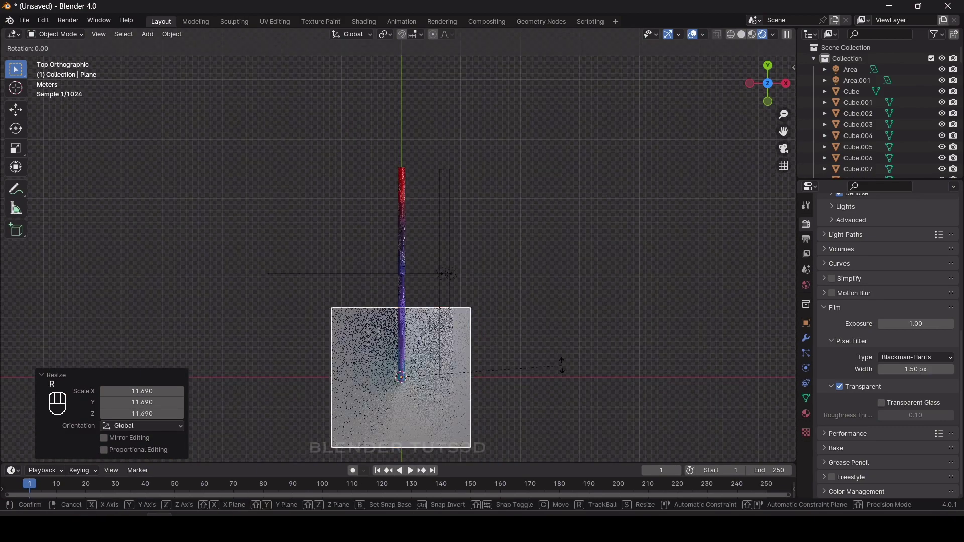
type("y90")
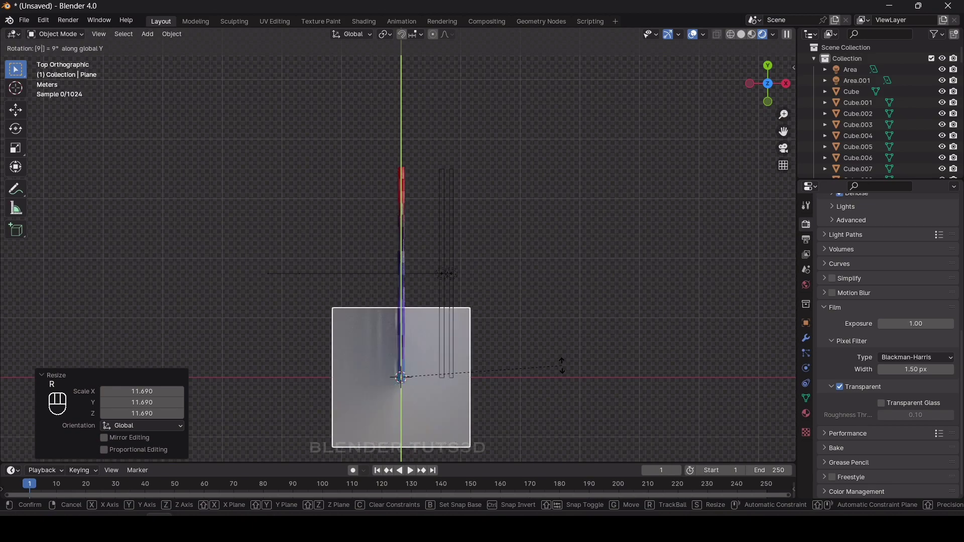
key("Return")
key("g")
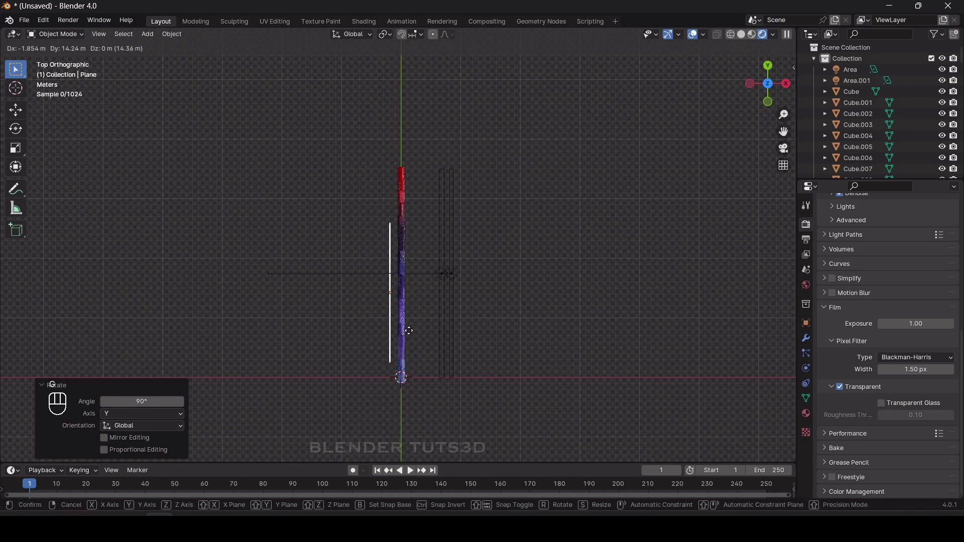
left_click(409, 313)
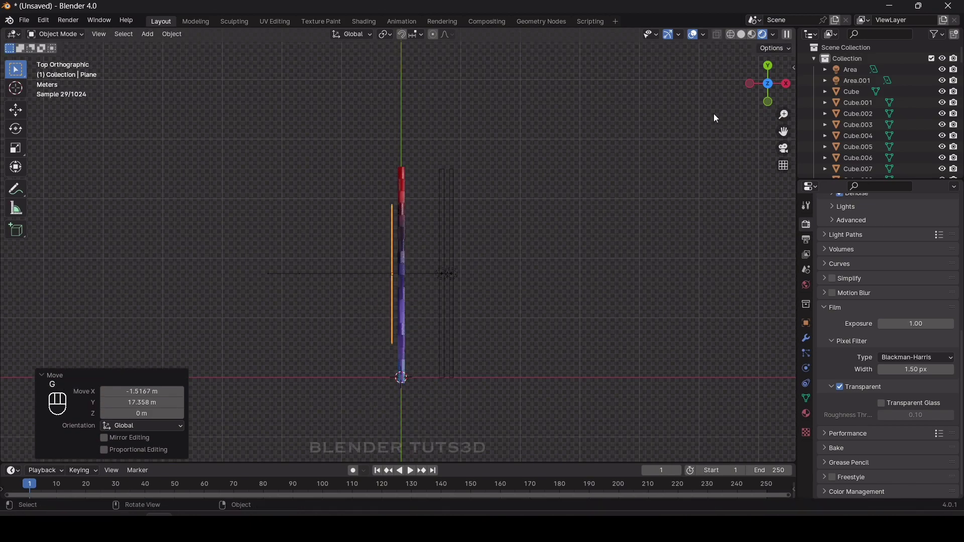
In the right view, raise the plane about 8.4 m along Z to centre it on the wall's height.
left_click(786, 84)
scroll(497, 296, "up", 2)
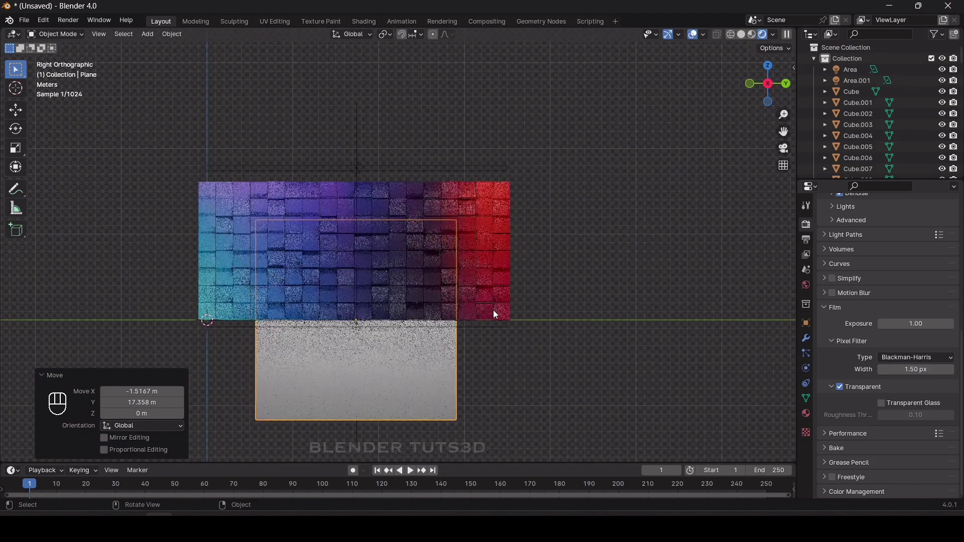
key("g")
key("z")
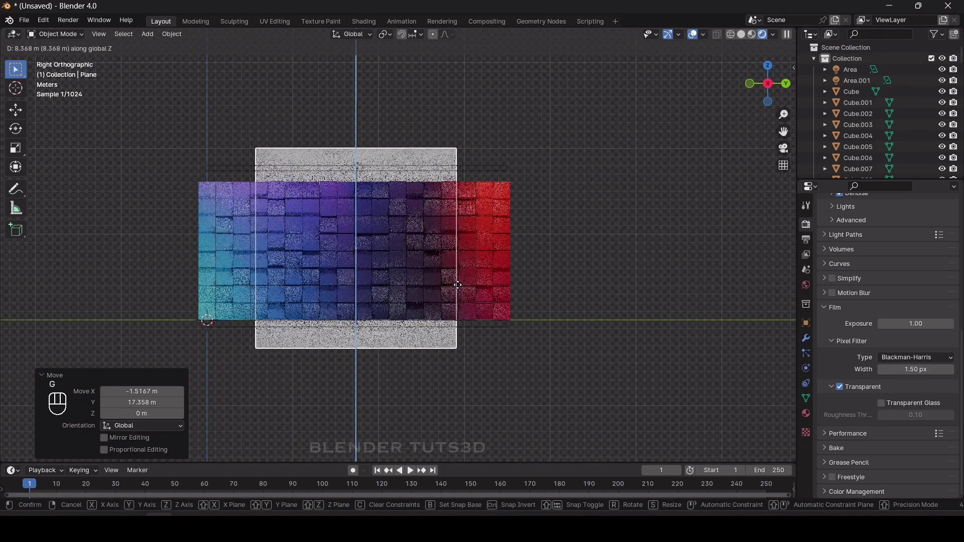
left_click(455, 285)
Fit the plane to the wall by scaling it about 1.57 along Y and 0.66 along Z, and shift it slightly along Y.
key("s")
key("y")
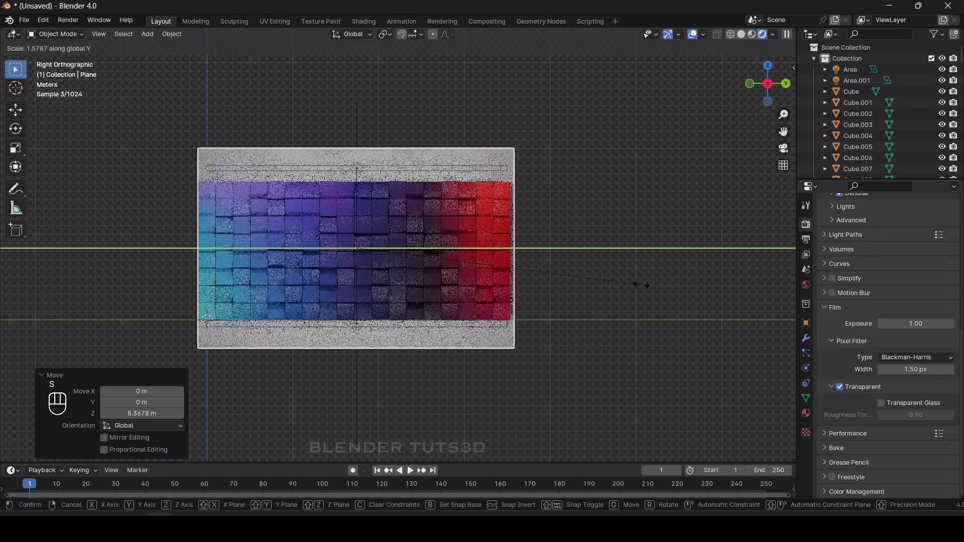
left_click(636, 273)
key("s")
key("z")
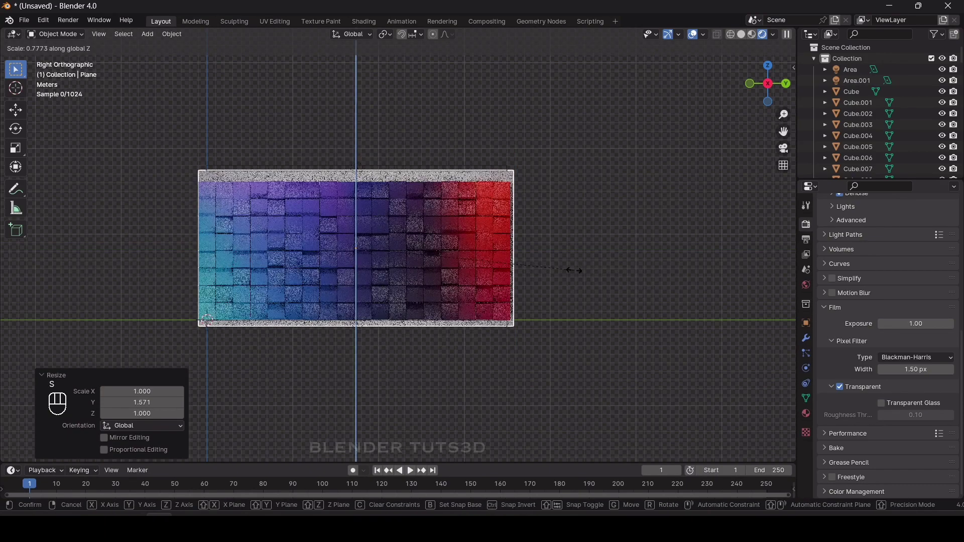
left_click(546, 274)
key("g")
key("y")
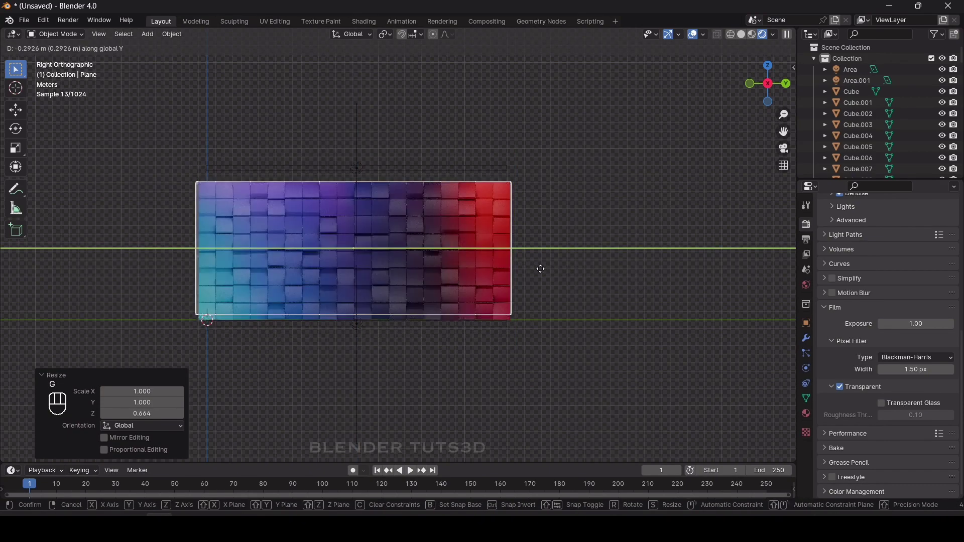
left_click(545, 271)
middle_click_drag(545, 271, 522, 291)
Give the backing plane a new material with a black base colour.
left_click_drag(767, 83, 788, 78)
scroll(502, 228, "up", 3)
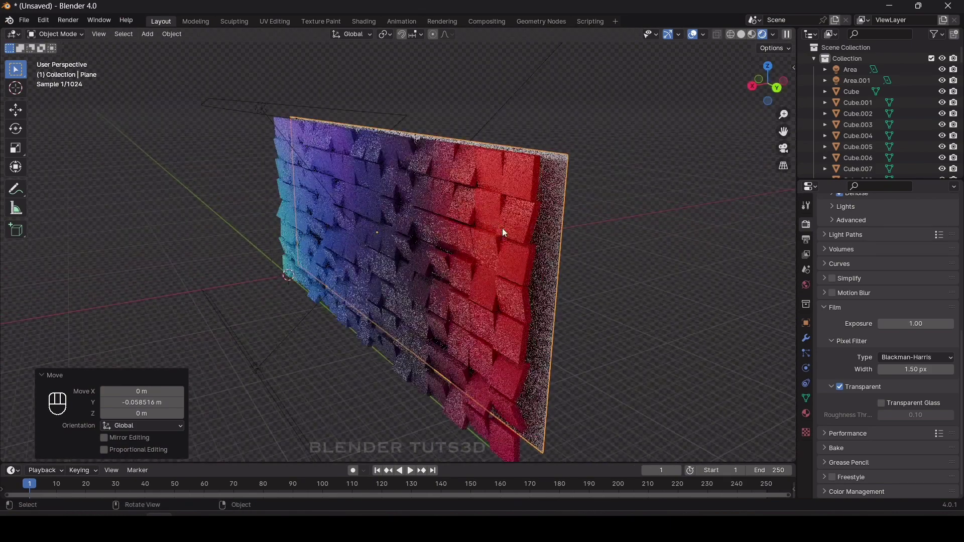
left_click(805, 413)
left_click(893, 270)
left_click(911, 339)
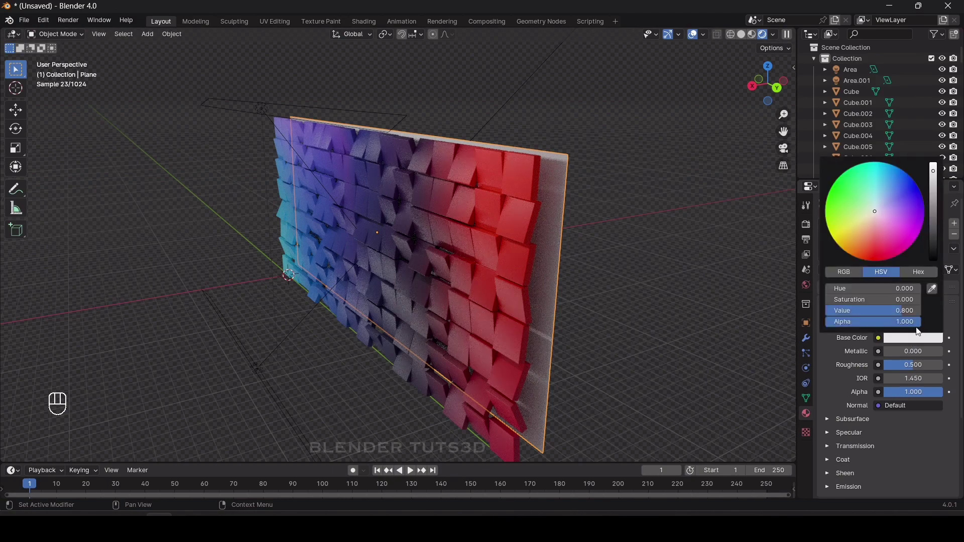
left_click_drag(931, 216, 933, 259)
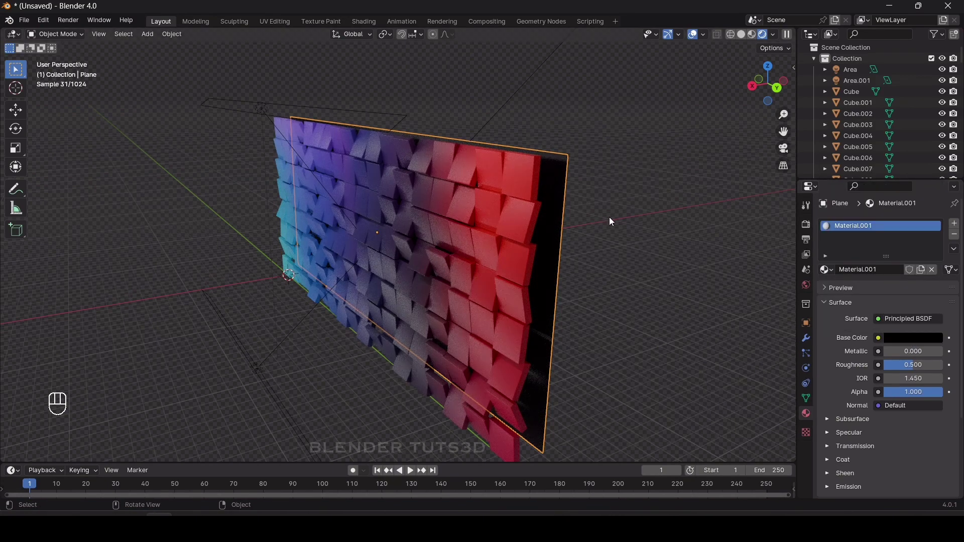
In the back view, move the black plane about 0.78 m along X, closer to the tiles, and check the wall in perspective.
left_click(777, 88)
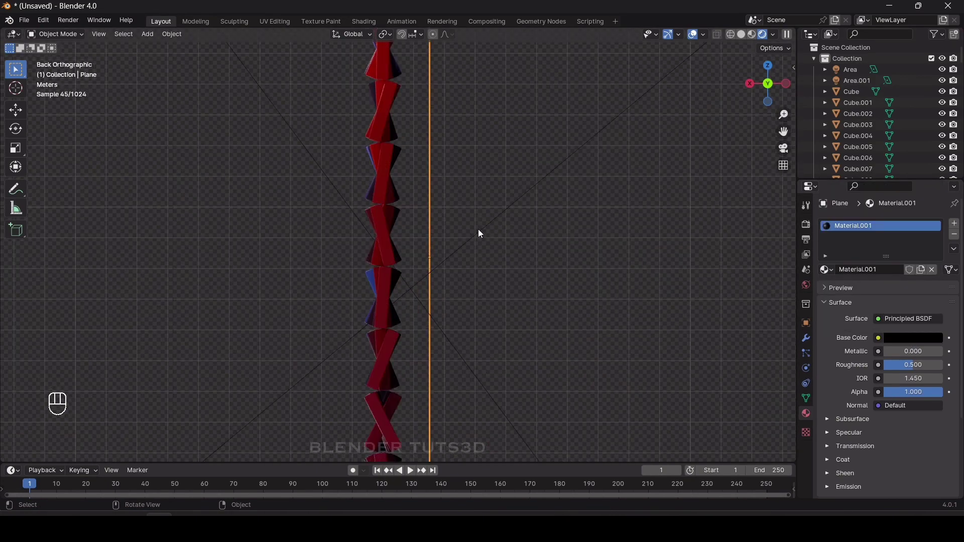
key("g")
key("x")
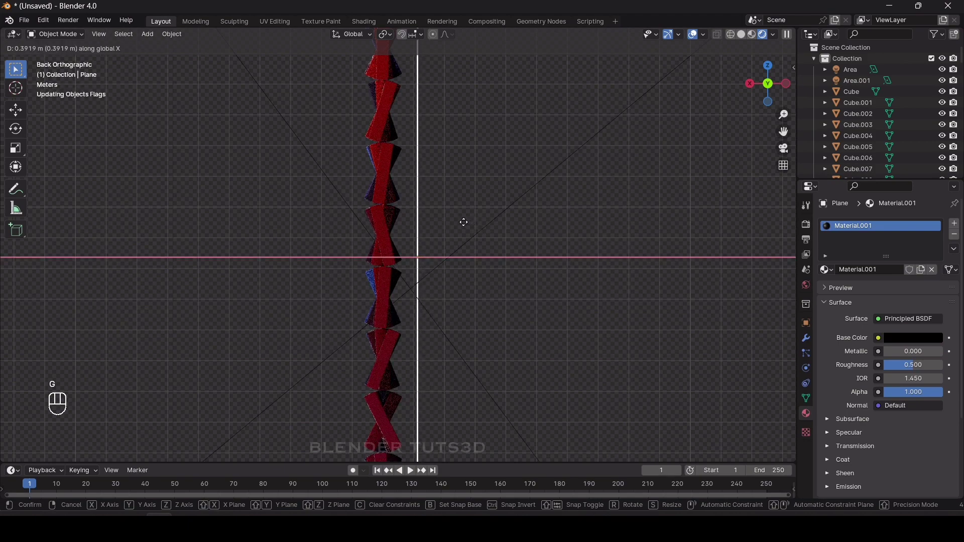
left_click(457, 221)
left_click(783, 165)
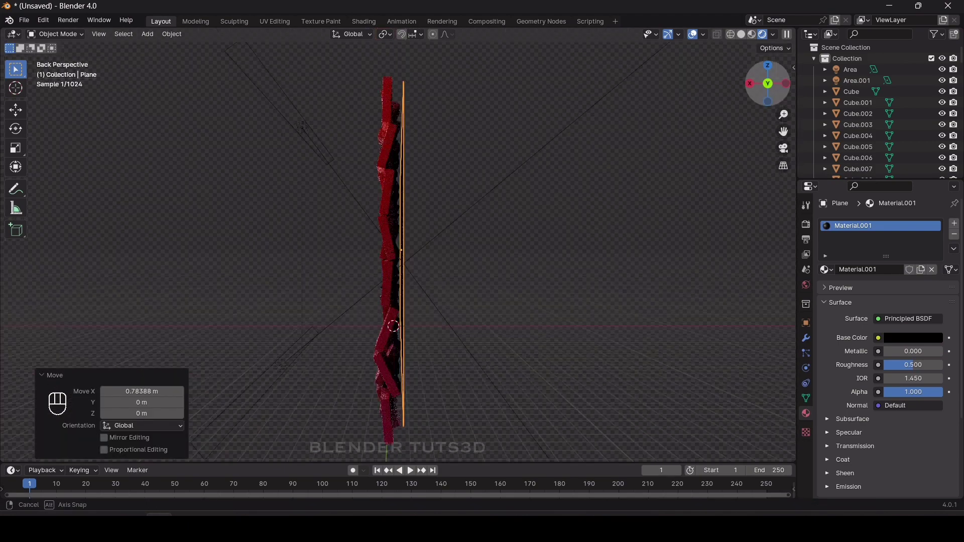
middle_click_drag(552, 201, 720, 203)
scroll(719, 200, "down", 3)
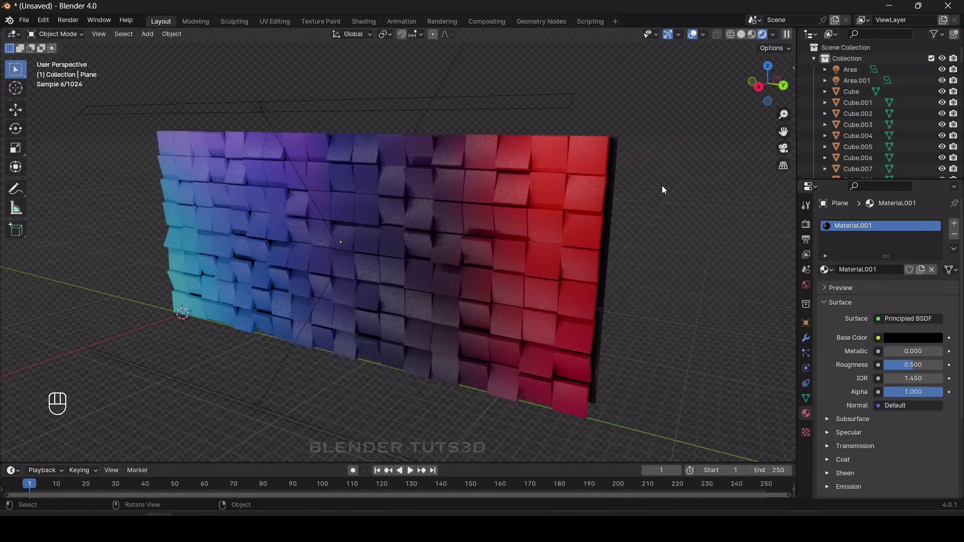
Add a camera to the scene and lock the camera to the view.
left_click_drag(768, 83, 605, 116)
key("shift+a")
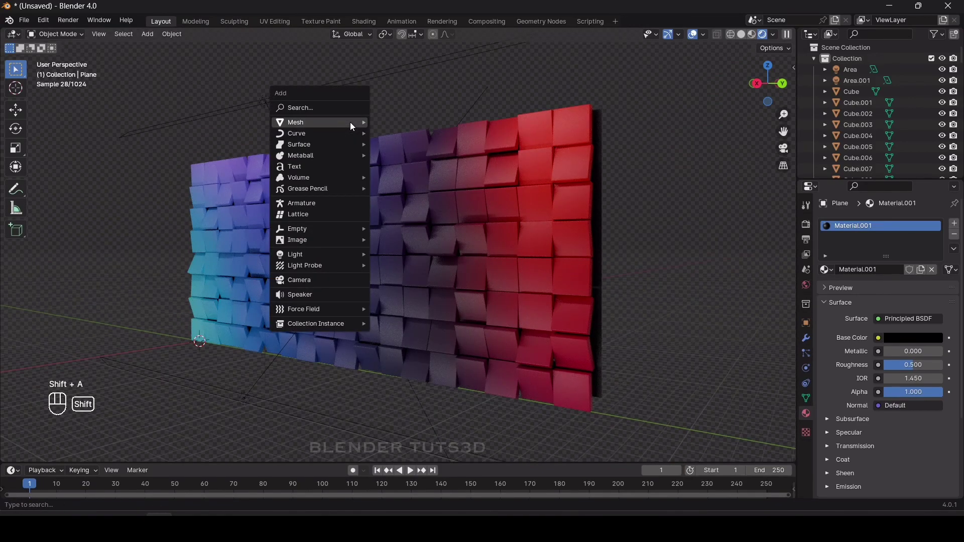
left_click(315, 279)
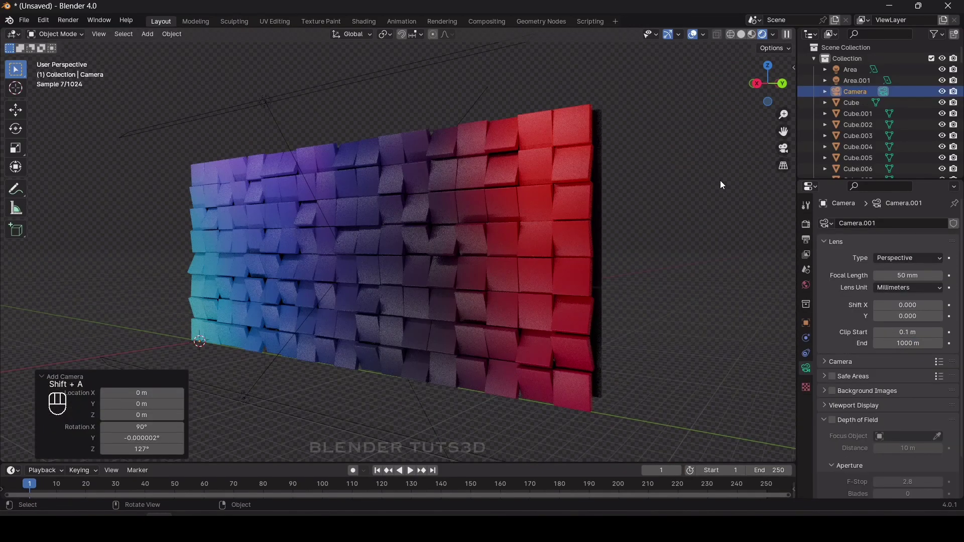
key("n")
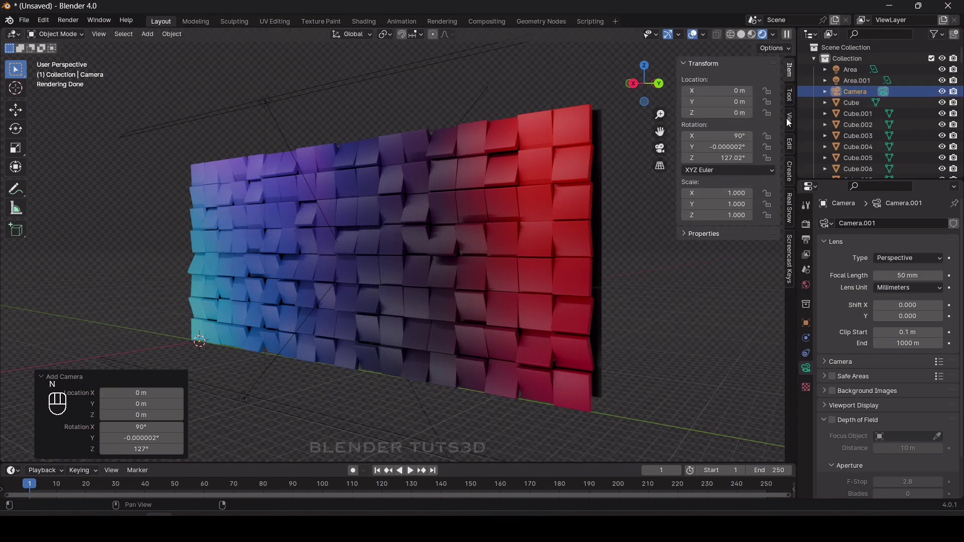
left_click(787, 119)
left_click(726, 199)
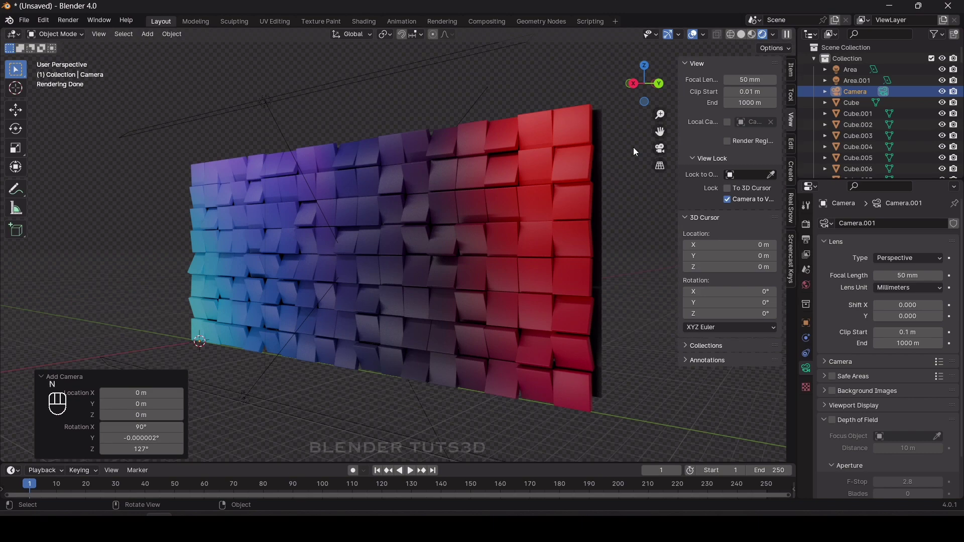
key("n")
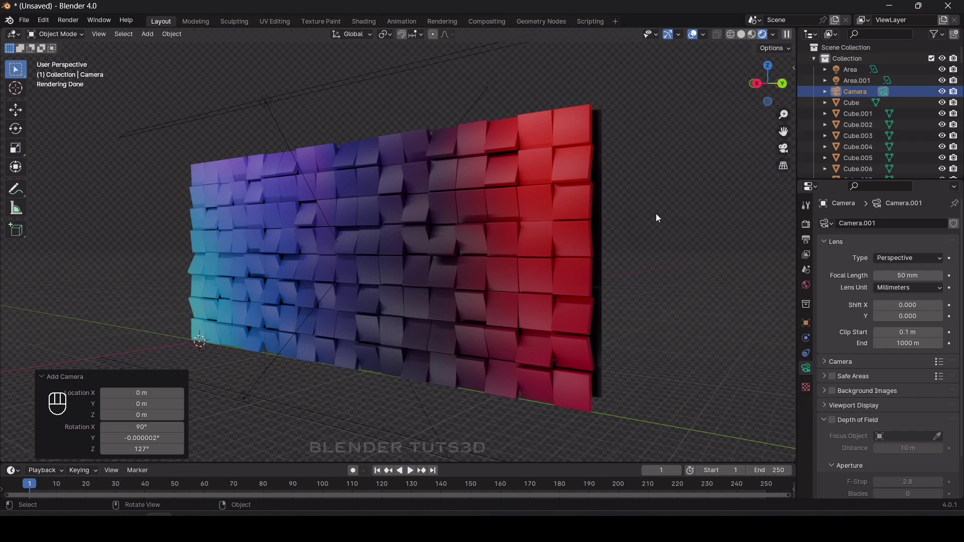
Look through the camera and frame the tile wall at a slight angle so the tiles fill the whole camera frame.
key("KP_0")
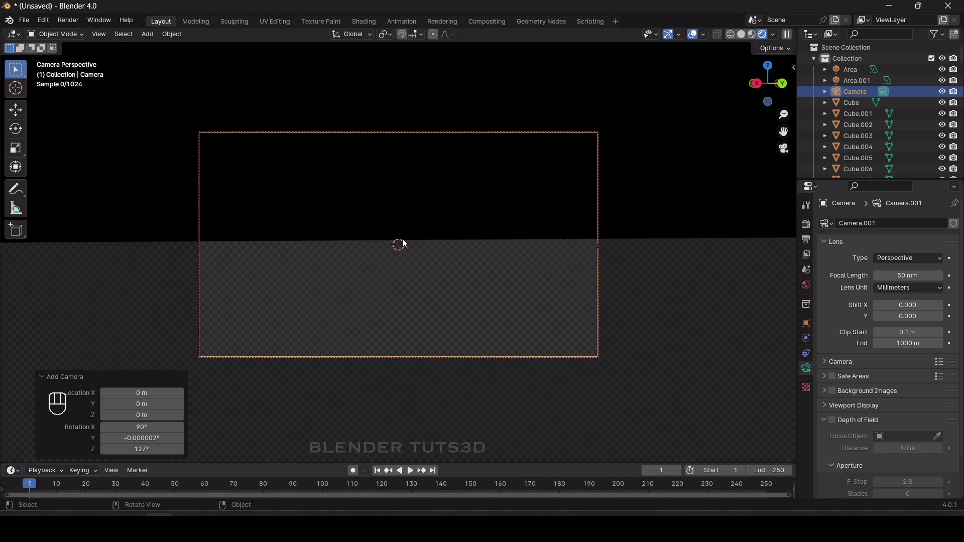
scroll(402, 239, "down", 15)
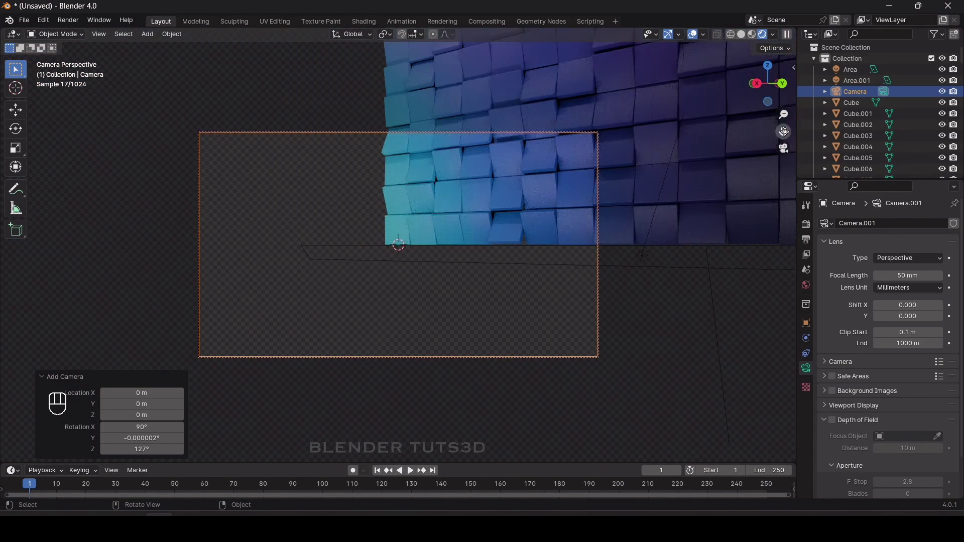
middle_click_drag(747, 172, 555, 185)
scroll(568, 192, "up", 2)
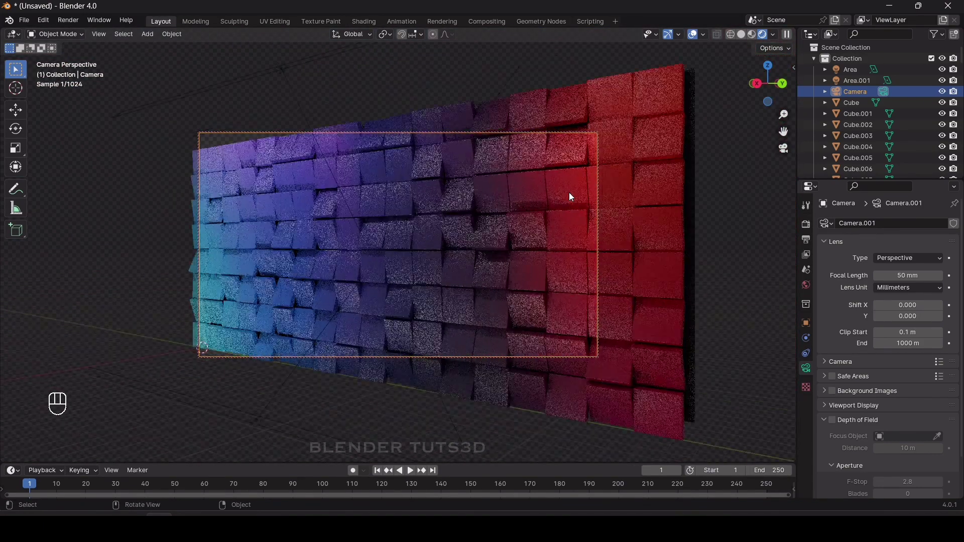
left_click_drag(775, 89, 778, 89)
left_click_drag(783, 131, 753, 143)
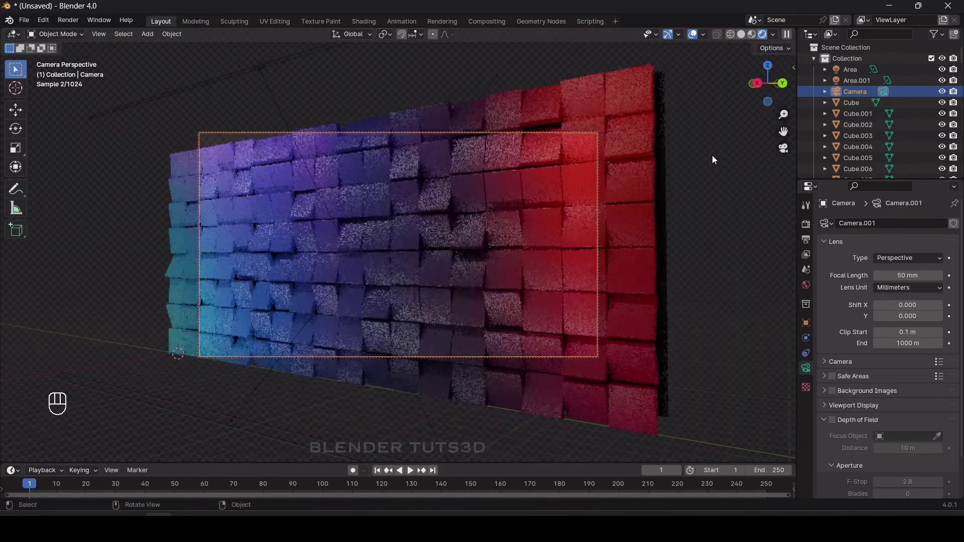
scroll(712, 155, "down", 1)
left_click_drag(764, 95, 773, 93)
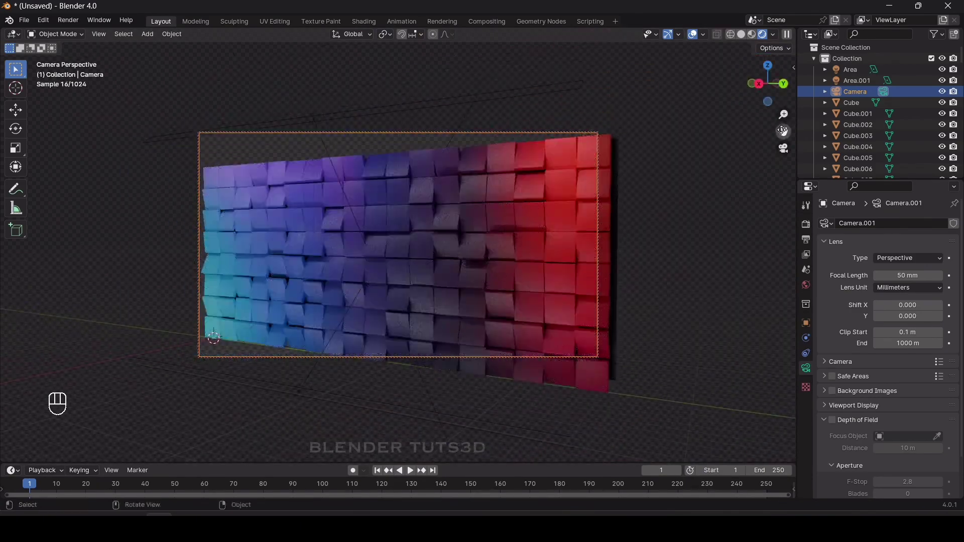
left_click_drag(783, 132, 769, 125)
scroll(703, 154, "up", 1)
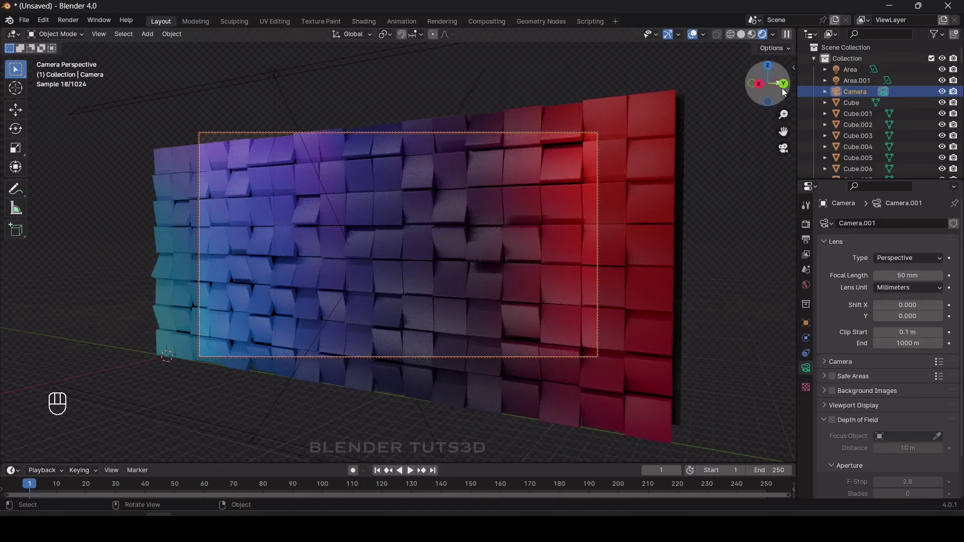
left_click_drag(782, 89, 786, 94)
left_click_drag(783, 131, 779, 112)
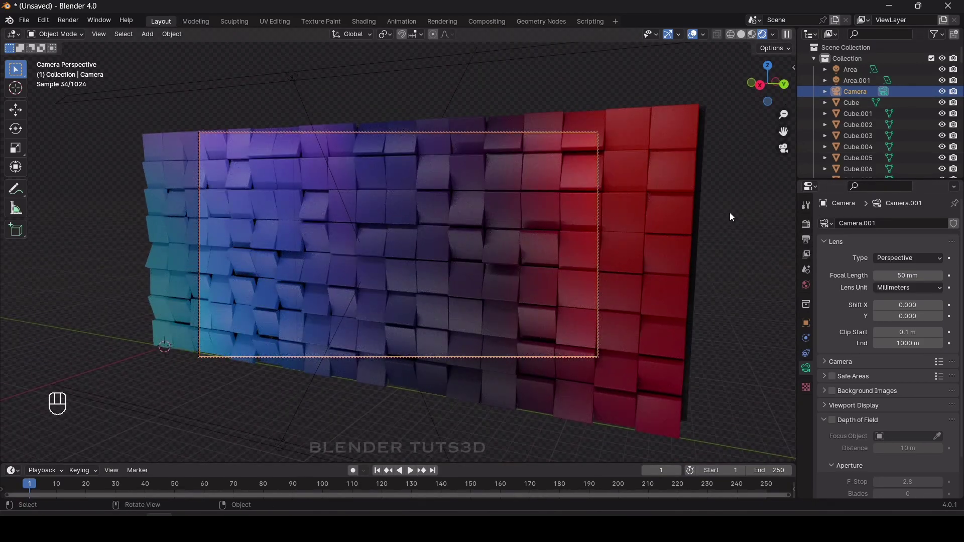
Unlock the camera from the view and leave the camera view for a free perspective view of the wall.
key("n")
left_click(727, 200)
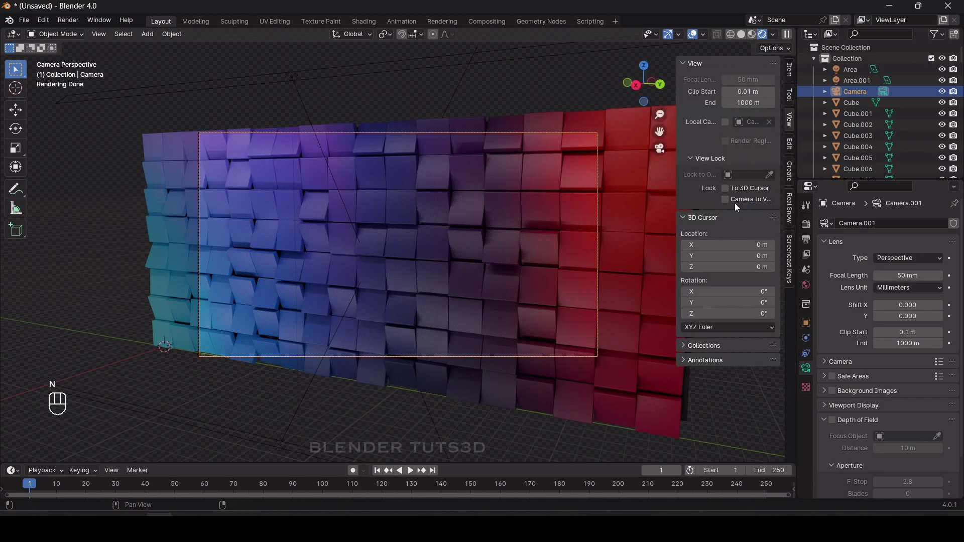
key("n")
middle_click_drag(361, 321, 451, 128)
left_click_drag(768, 84, 747, 96)
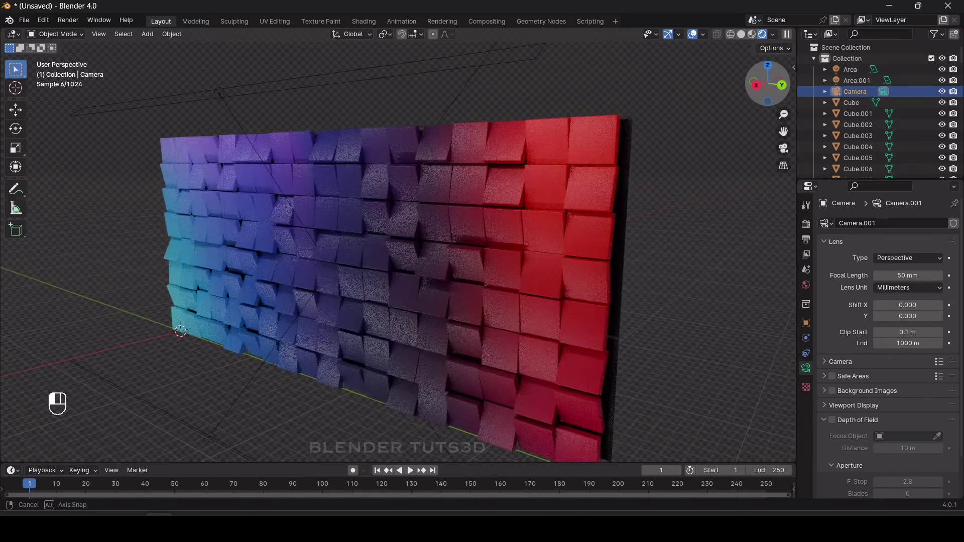
Set the scene's colour management view transform to Standard.
left_click(803, 224)
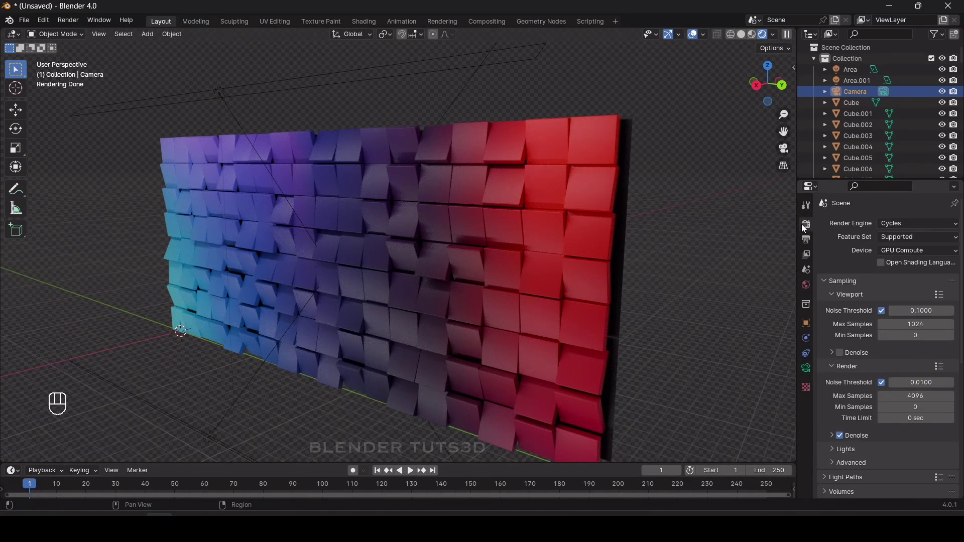
scroll(855, 358, "down", 8)
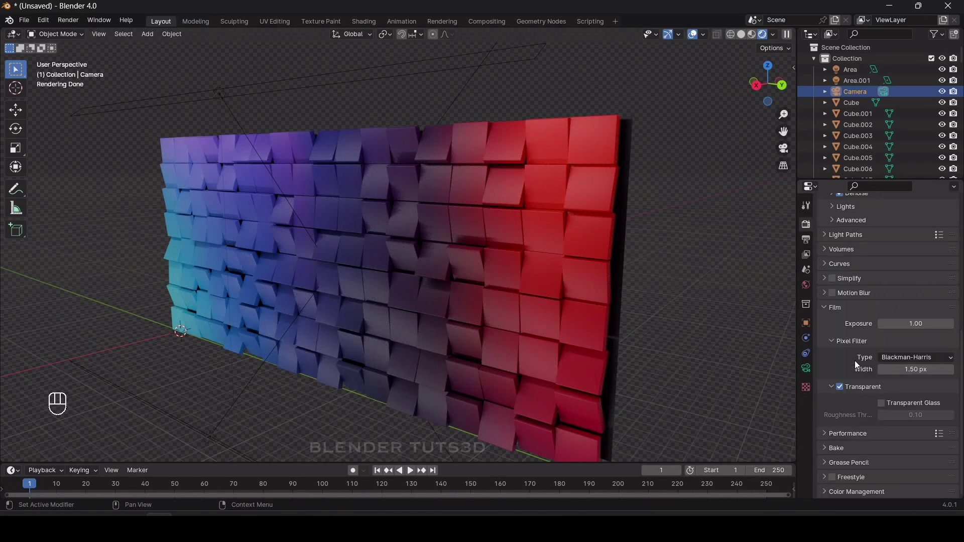
left_click(852, 491)
scroll(863, 436, "down", 5)
left_click(897, 410)
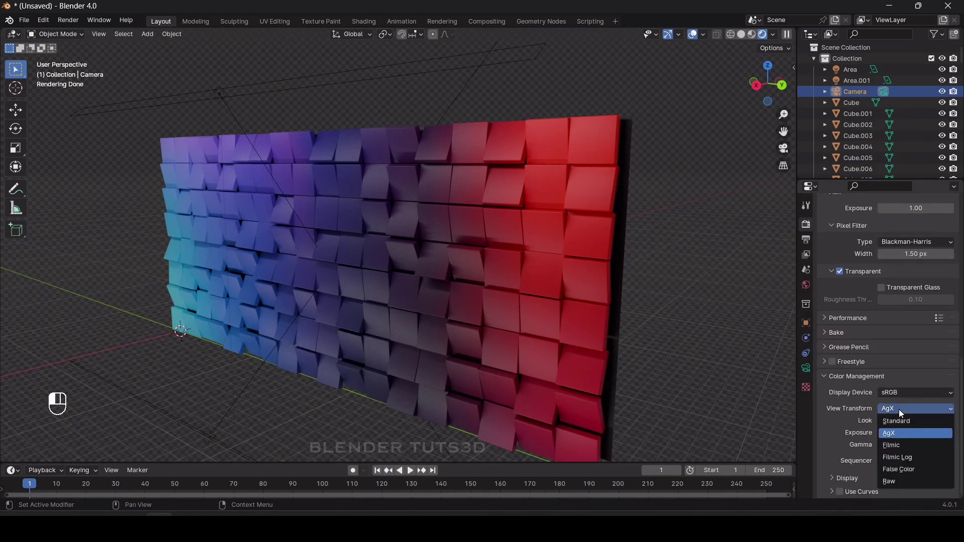
left_click(893, 421)
Try the Very High Contrast look, and settle on High Contrast for the colour management look.
left_click(896, 423)
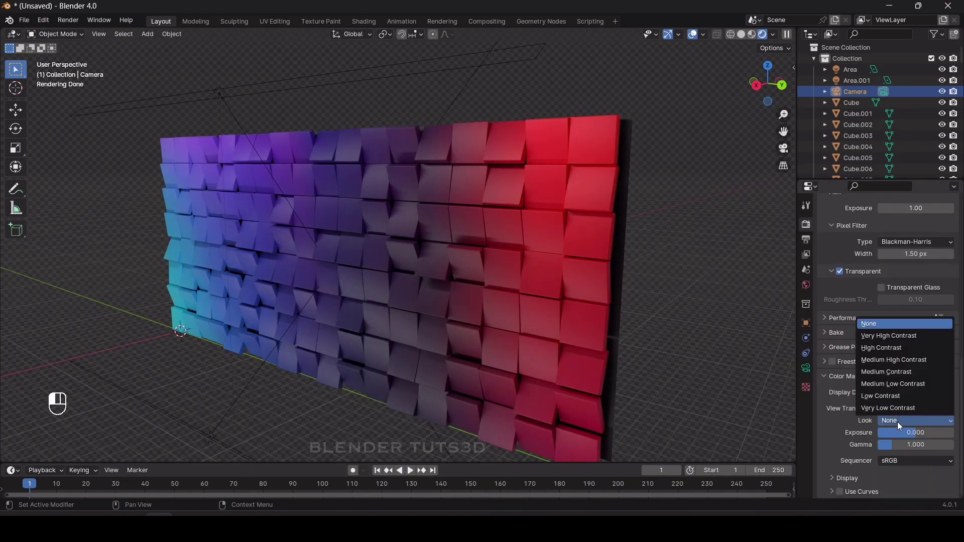
left_click(898, 336)
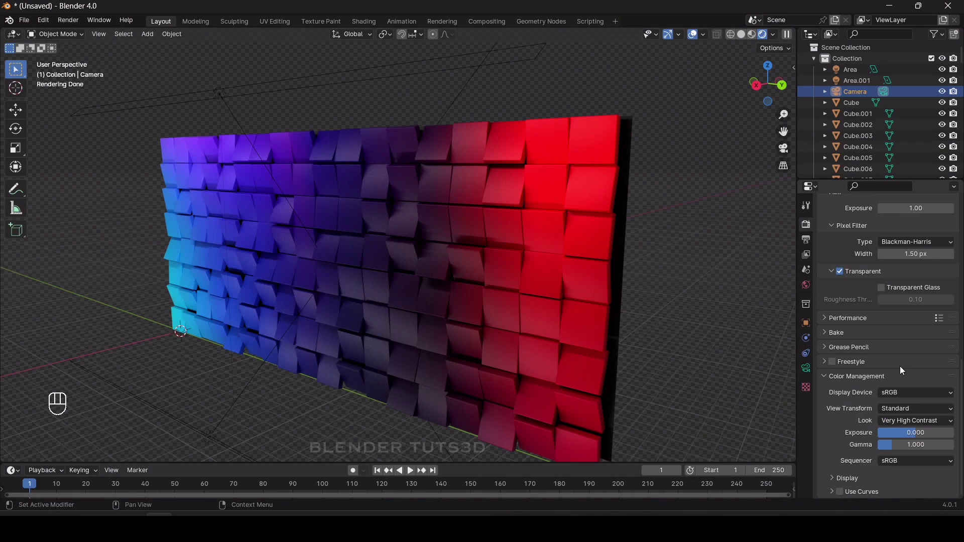
left_click(899, 422)
left_click(900, 348)
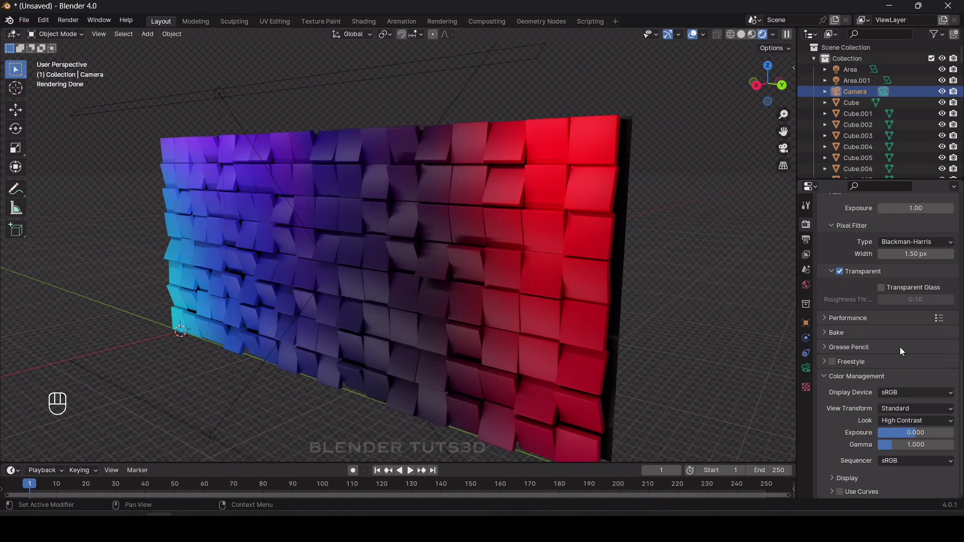
left_click(911, 420)
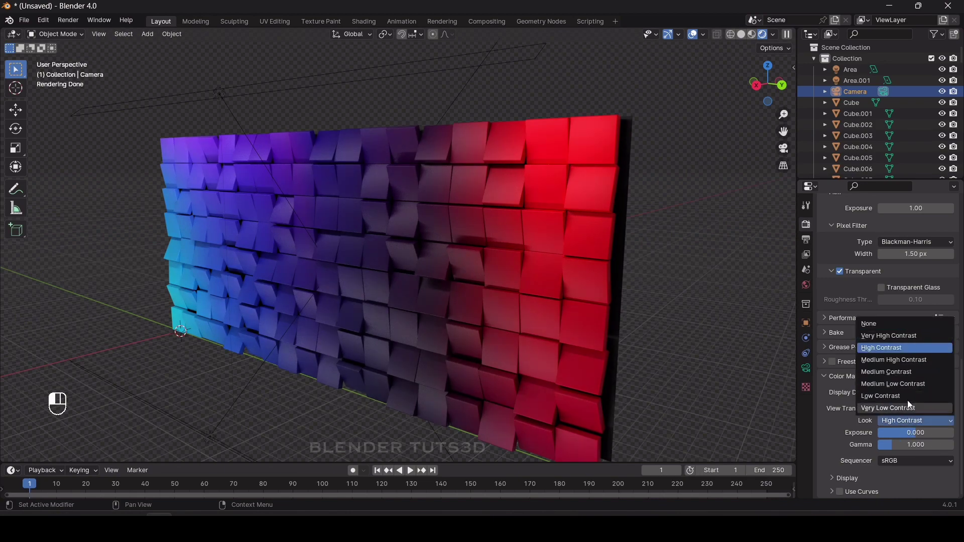
left_click(891, 348)
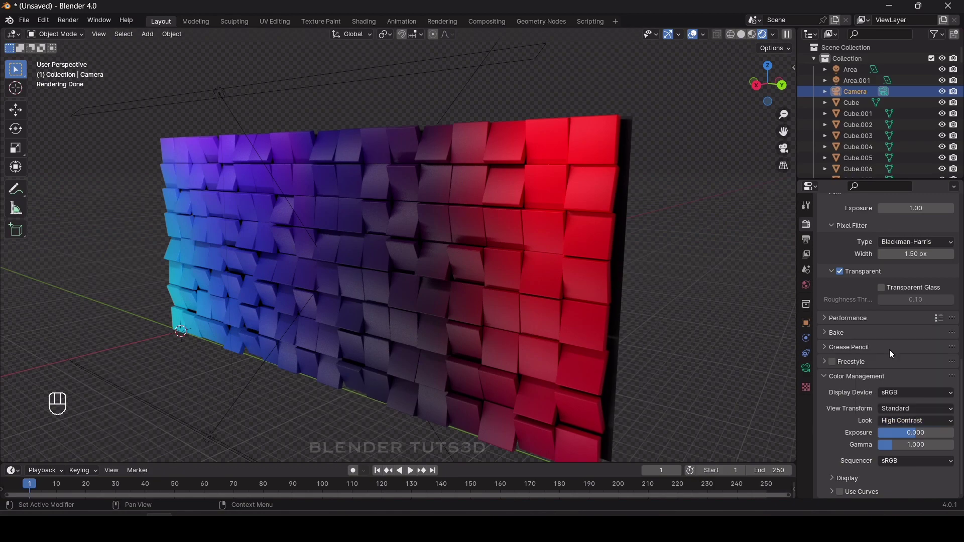
Return to the camera view and set the maximum samples for the final render to 512.
left_click(783, 148)
scroll(876, 327, "up", 15)
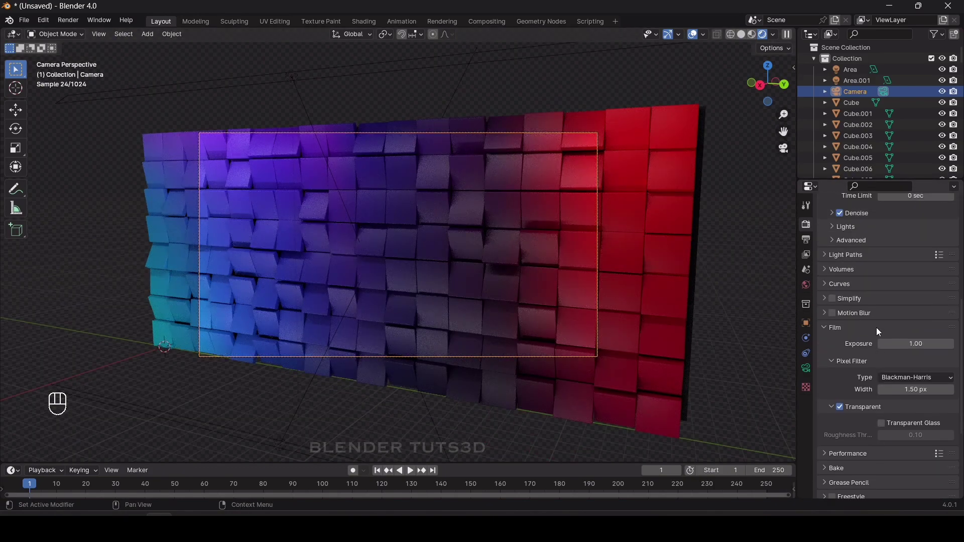
scroll(875, 327, "up", 1)
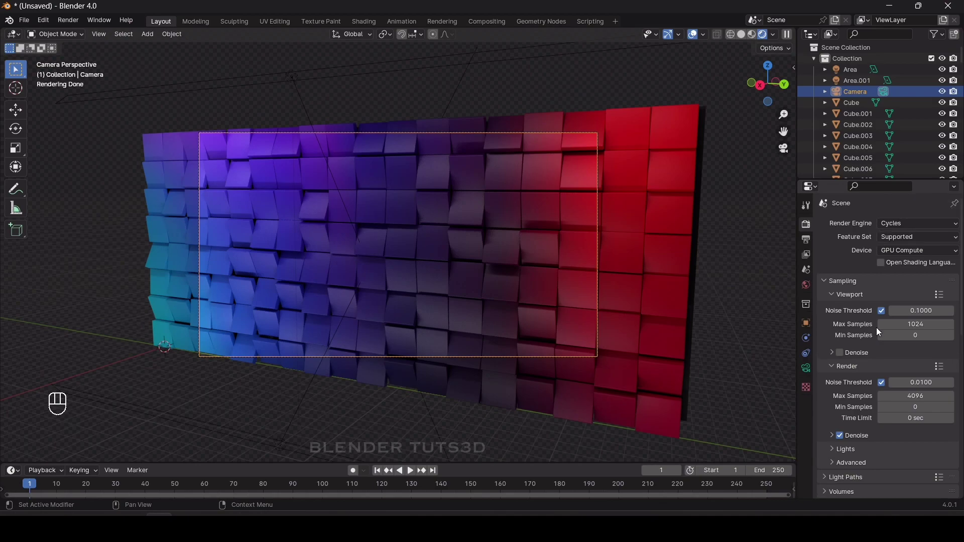
left_click(912, 397)
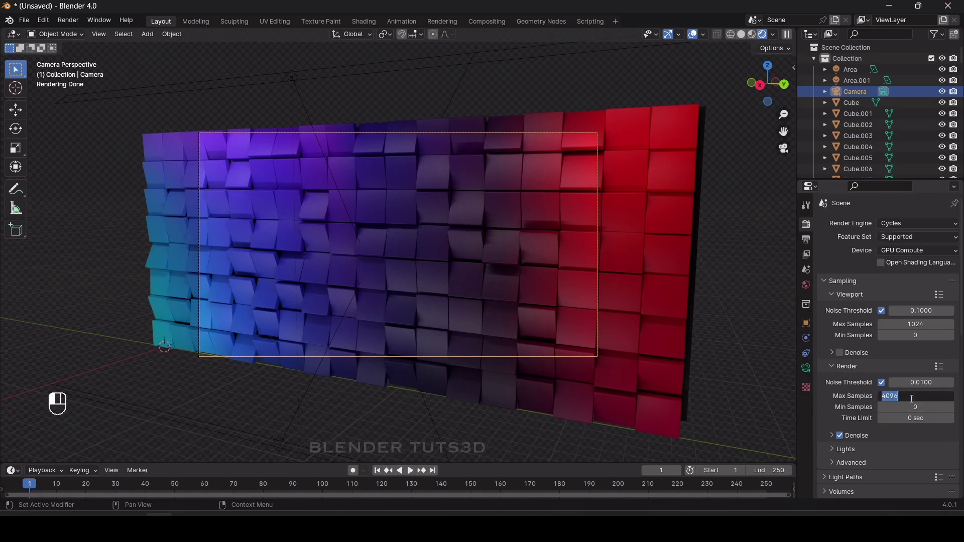
type("512")
key("Return")
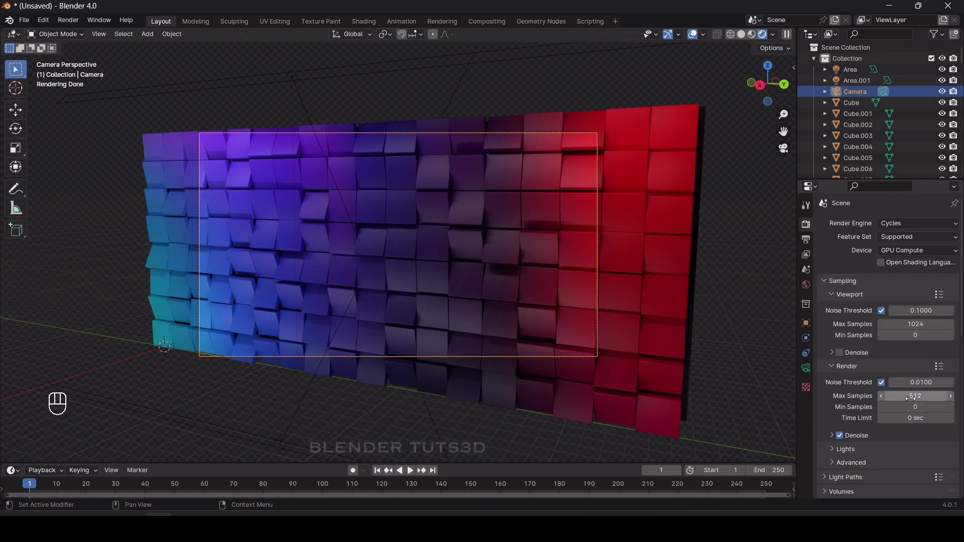